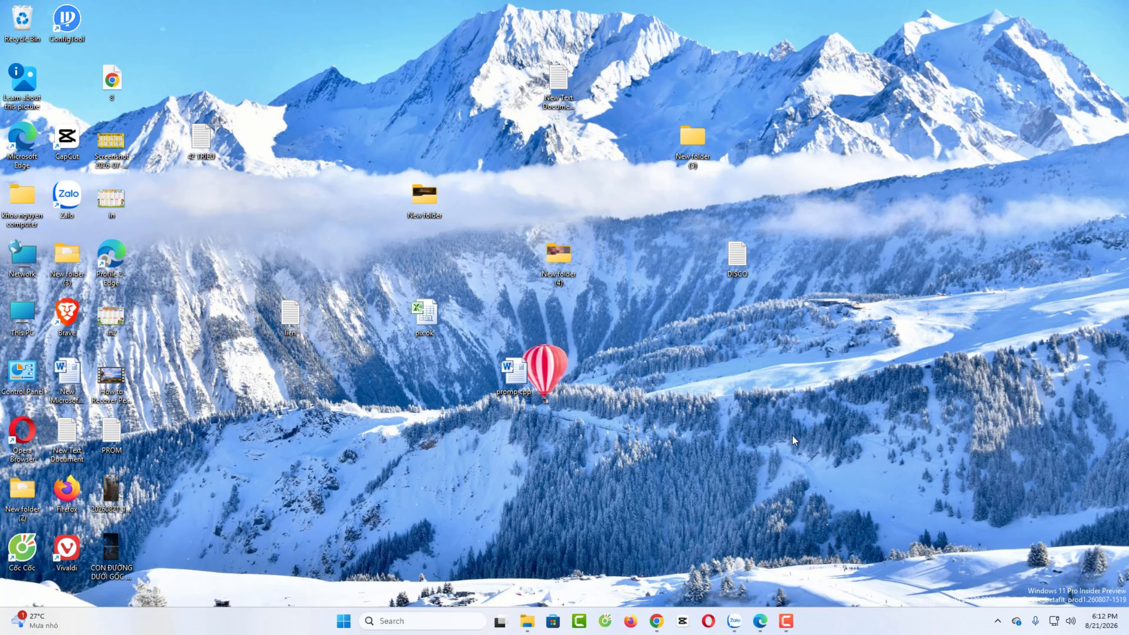
Run services.msc, locate and select the Windows Search service in the Services console, and close the console.
{"action": "key", "text": "super+r"}
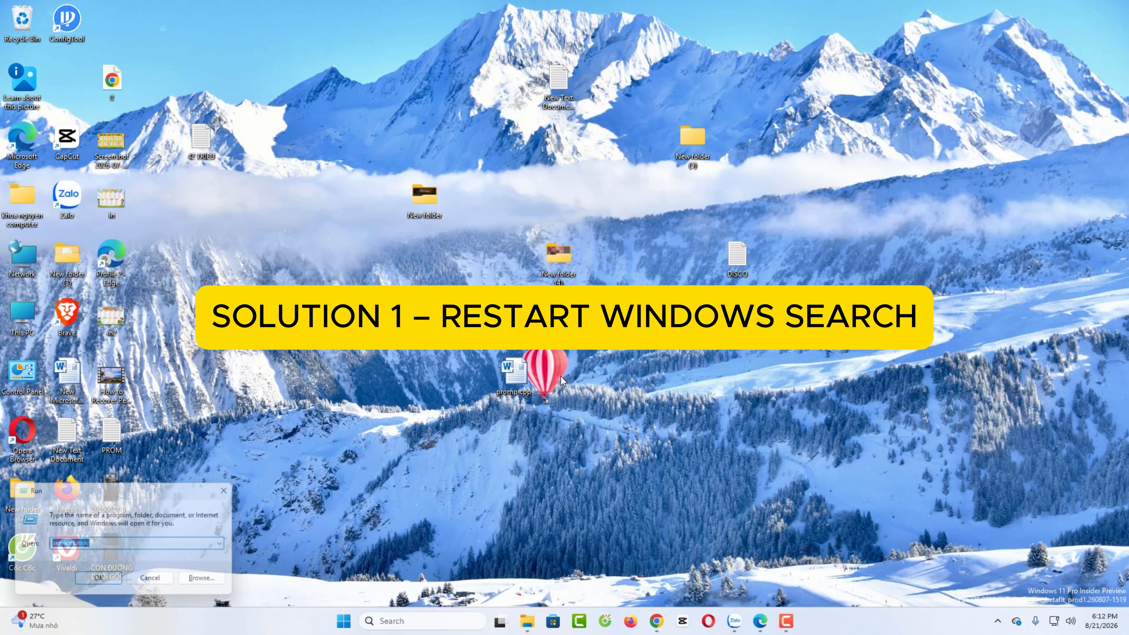
{"action": "left_click_drag", "start_coordinate": [186, 493], "coordinate": [639, 255]}
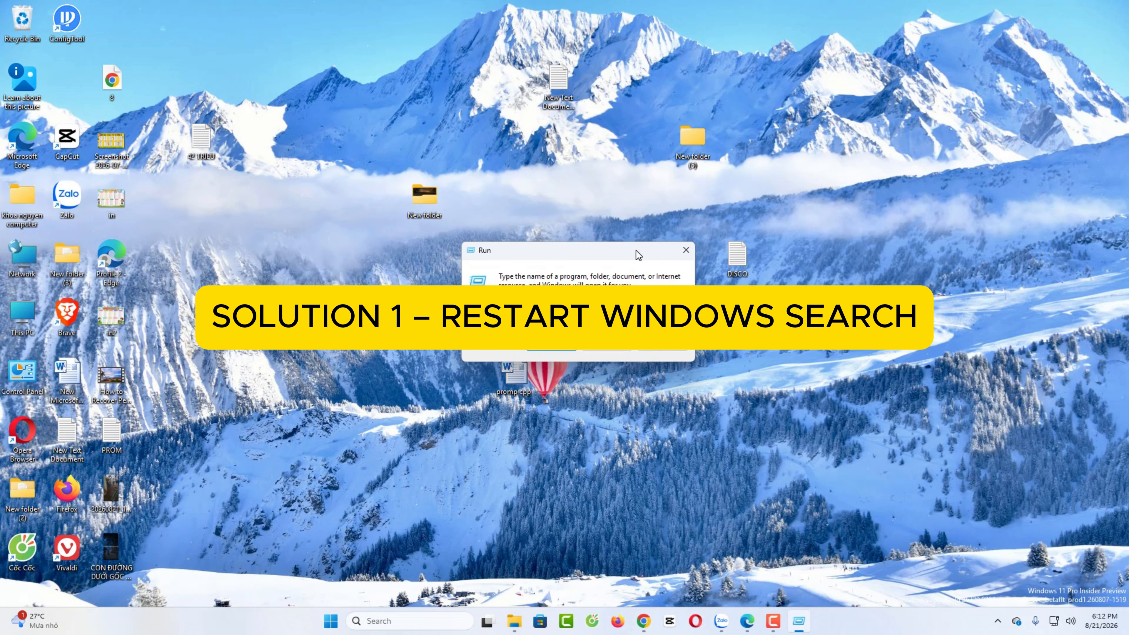
{"action": "left_click", "coordinate": [544, 308]}
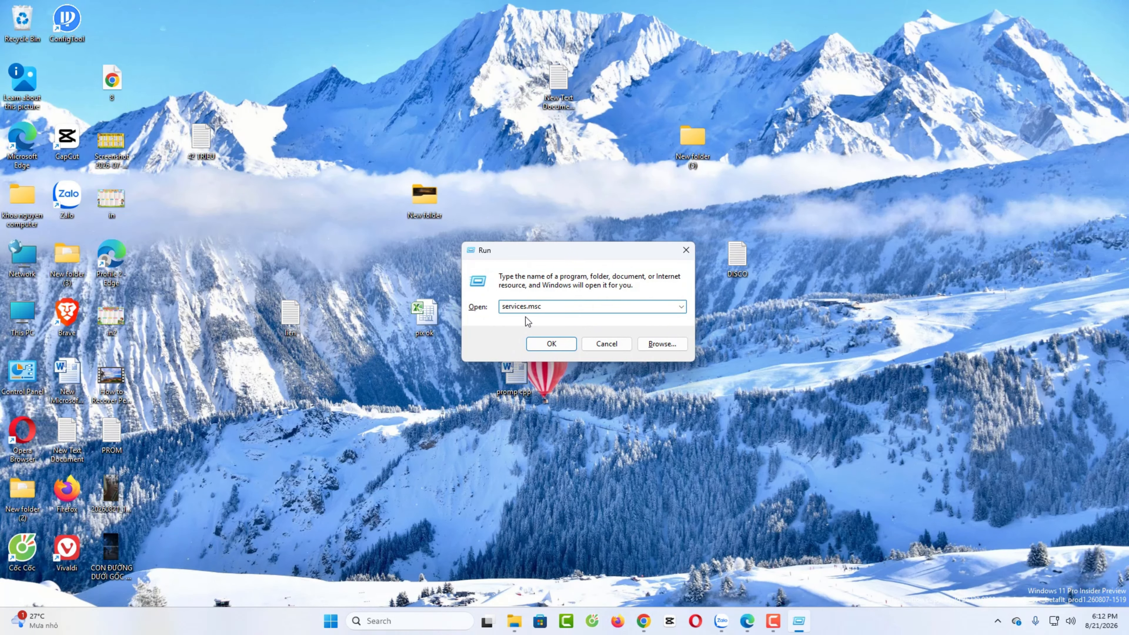
{"action": "left_click", "coordinate": [552, 344]}
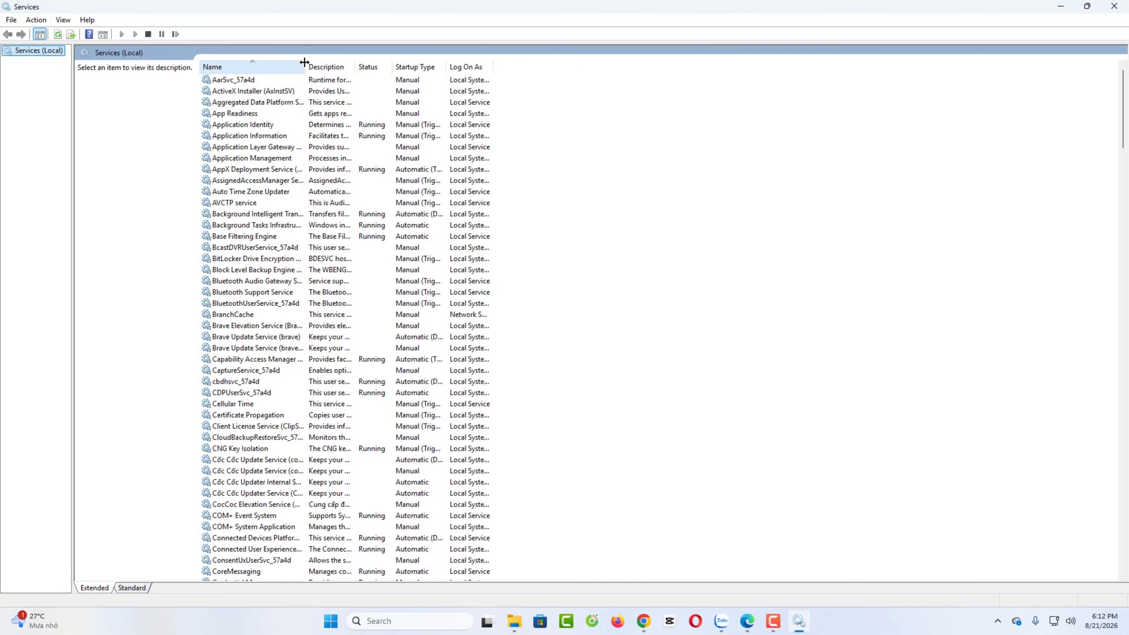
{"action": "left_click_drag", "start_coordinate": [306, 67], "coordinate": [389, 67]}
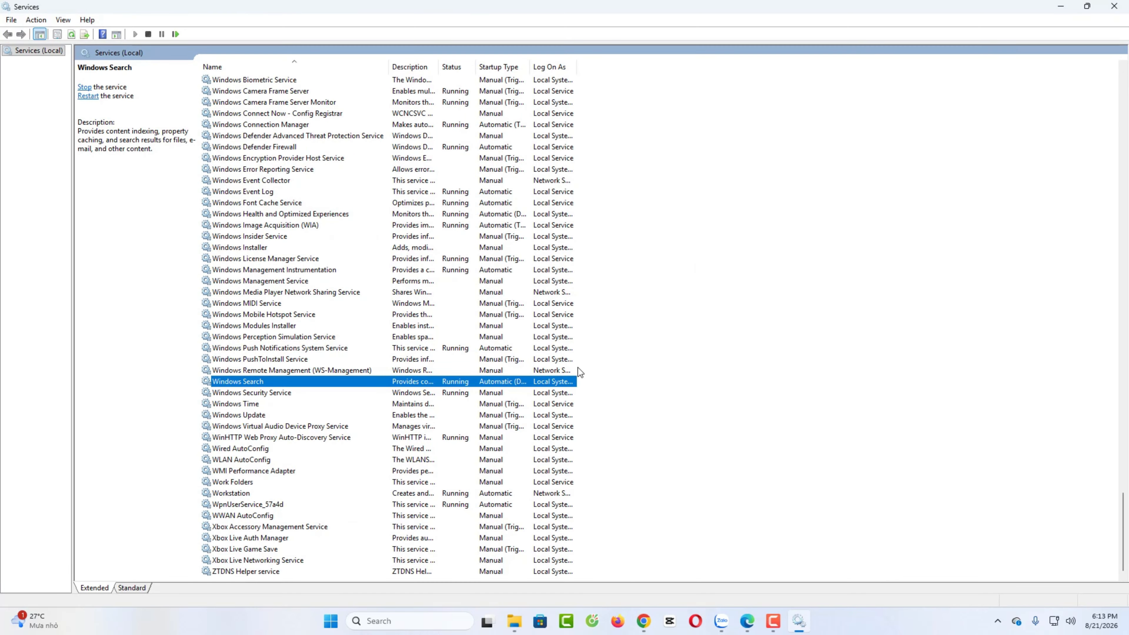
{"action": "left_click", "coordinate": [1113, 6]}
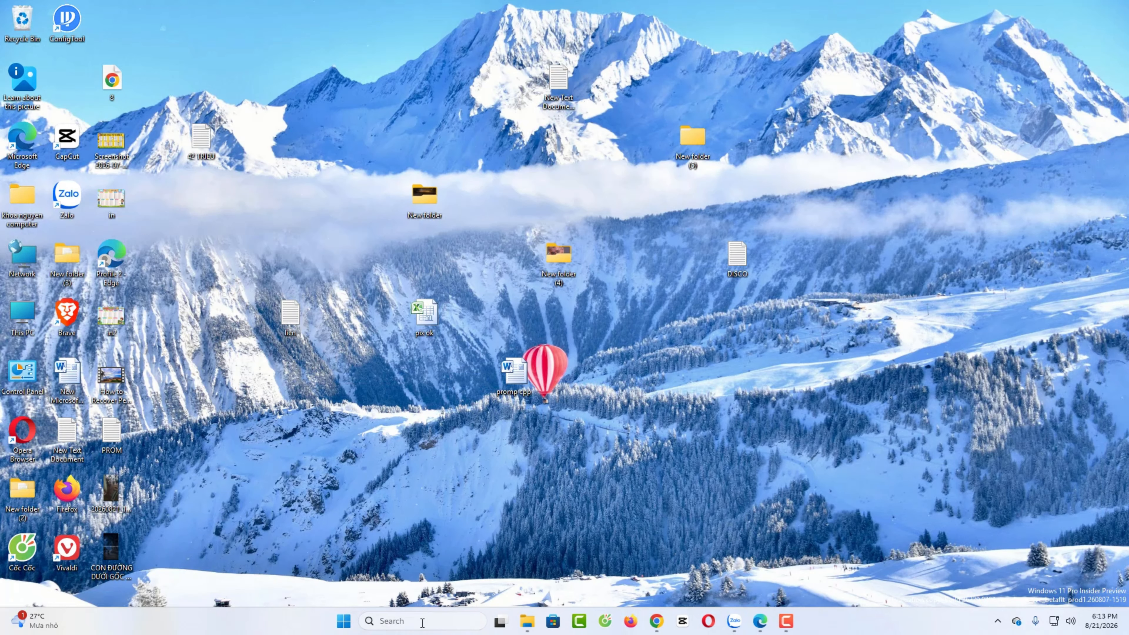
Open and dismiss the taskbar search twice to check that it responds.
{"action": "left_click", "coordinate": [422, 621]}
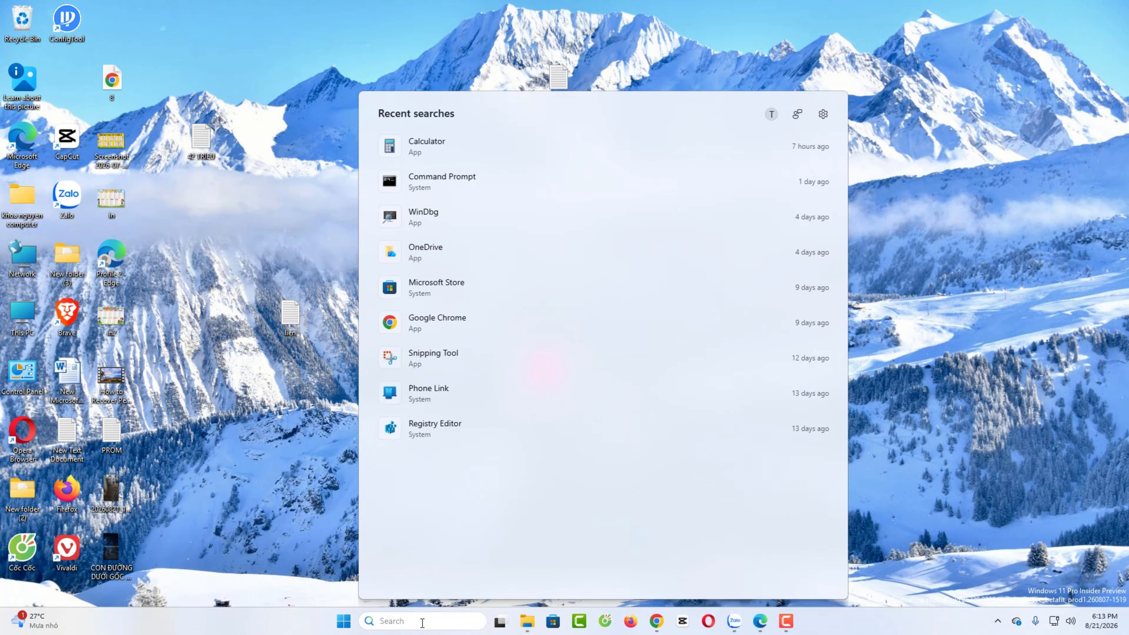
{"action": "left_click", "coordinate": [884, 443]}
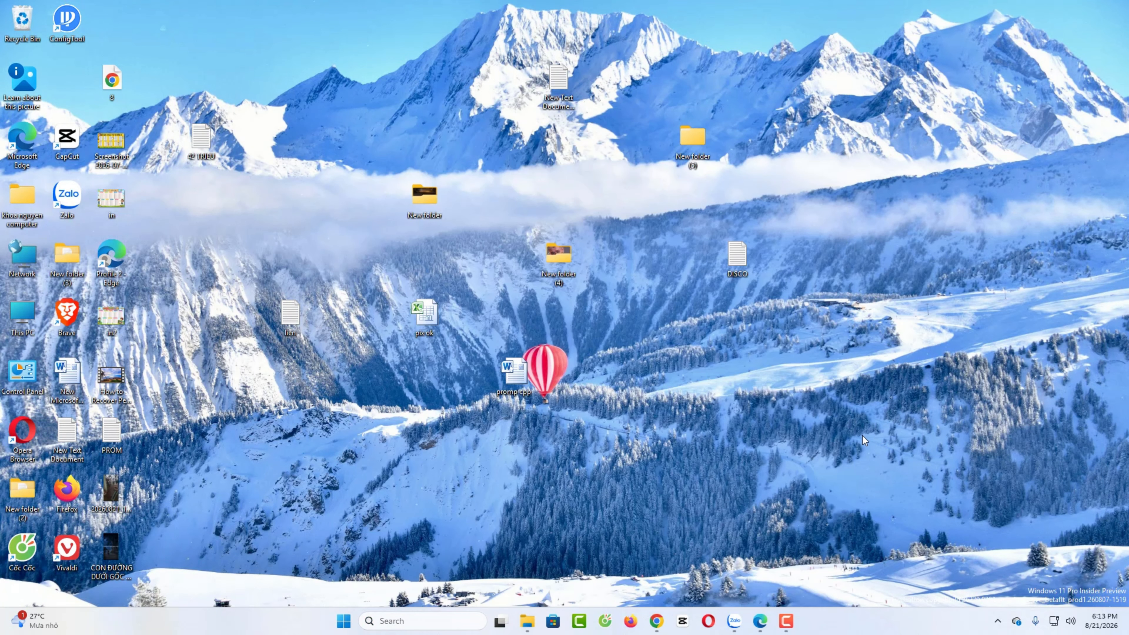
{"action": "left_click", "coordinate": [425, 622]}
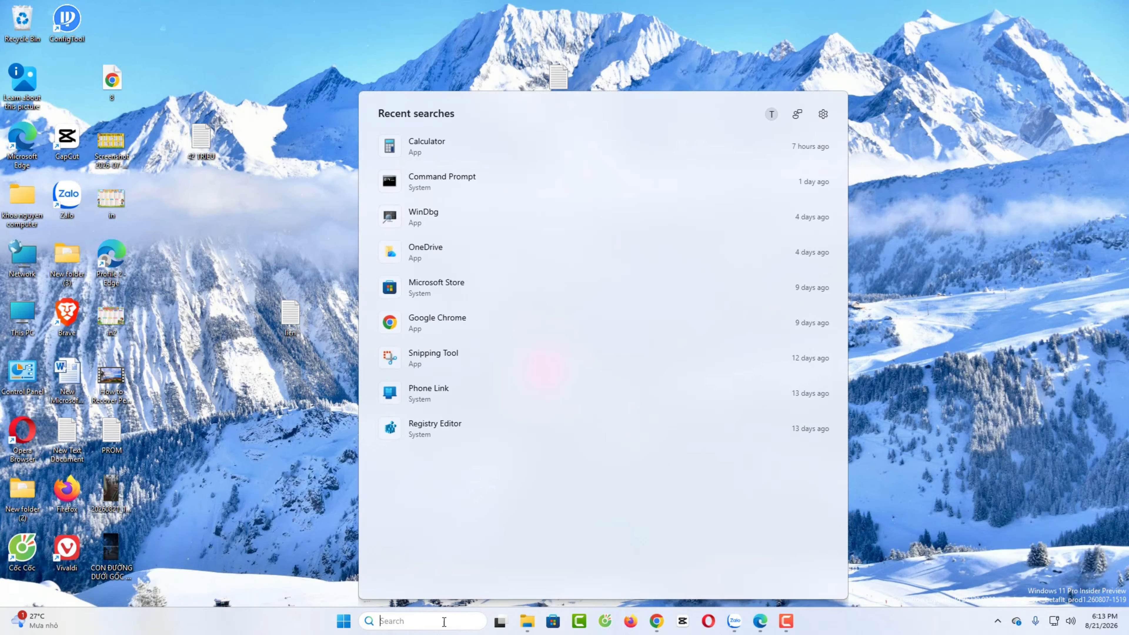
{"action": "left_click", "coordinate": [923, 446]}
Open Task Manager, bring up the Restart option for the Windows Explorer process, and close Task Manager.
{"action": "right_click", "coordinate": [841, 621]}
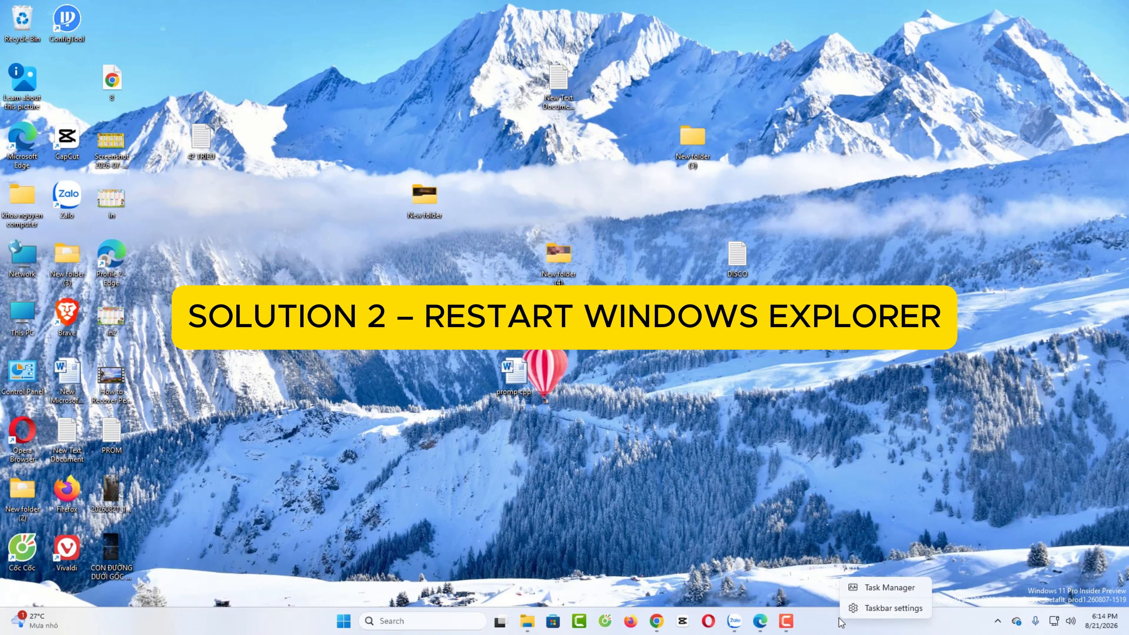
{"action": "left_click", "coordinate": [872, 594]}
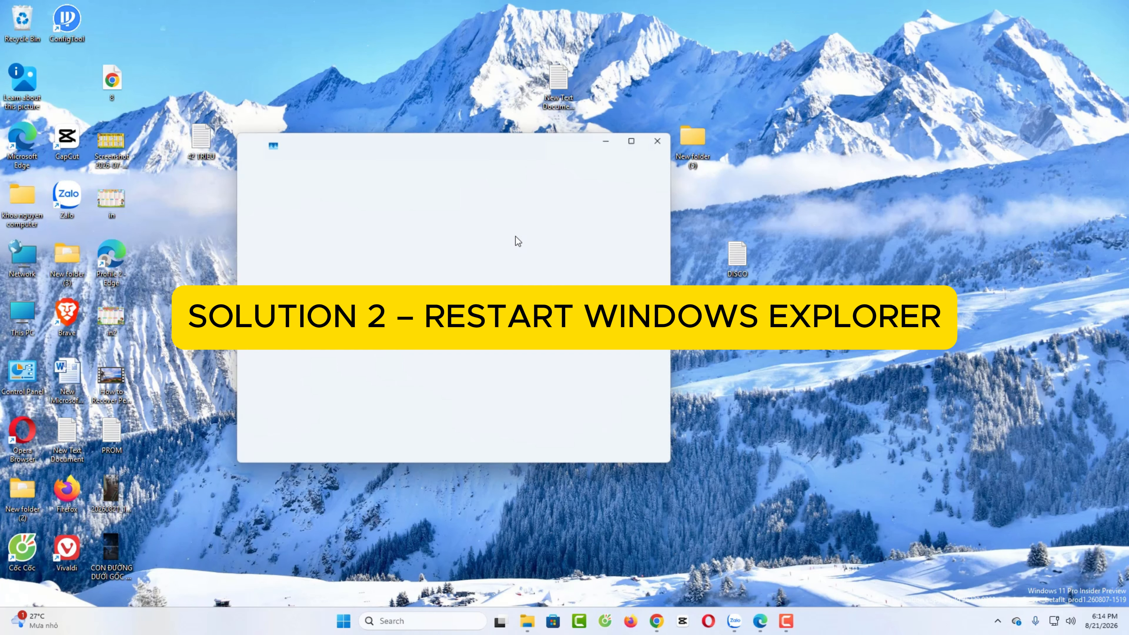
{"action": "left_click_drag", "start_coordinate": [553, 140], "coordinate": [625, 140]}
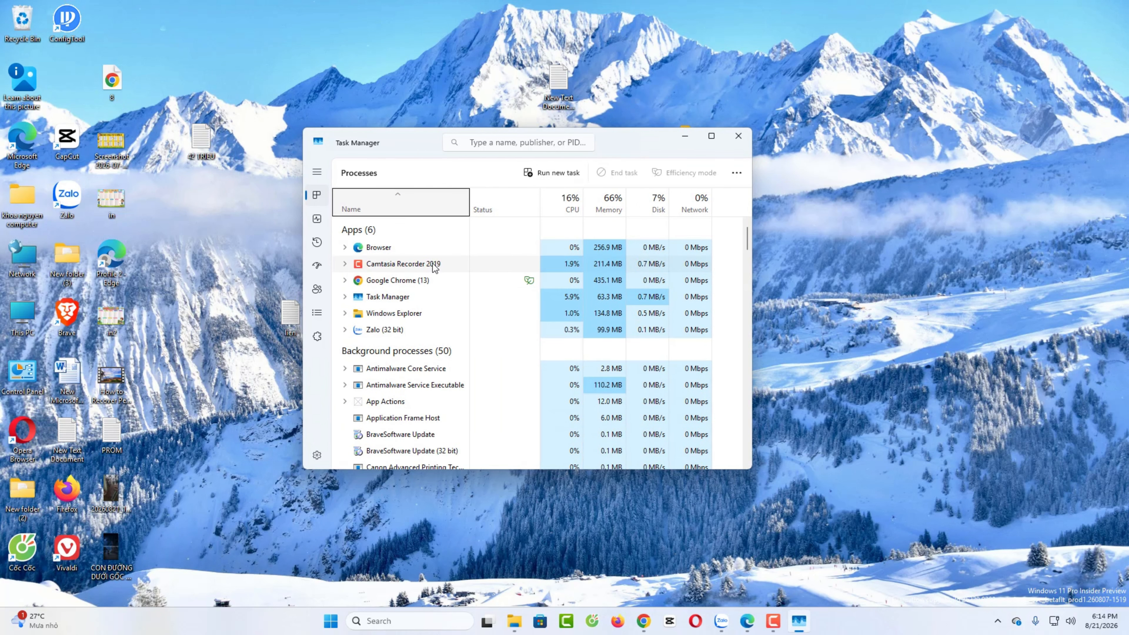
{"action": "right_click", "coordinate": [399, 314]}
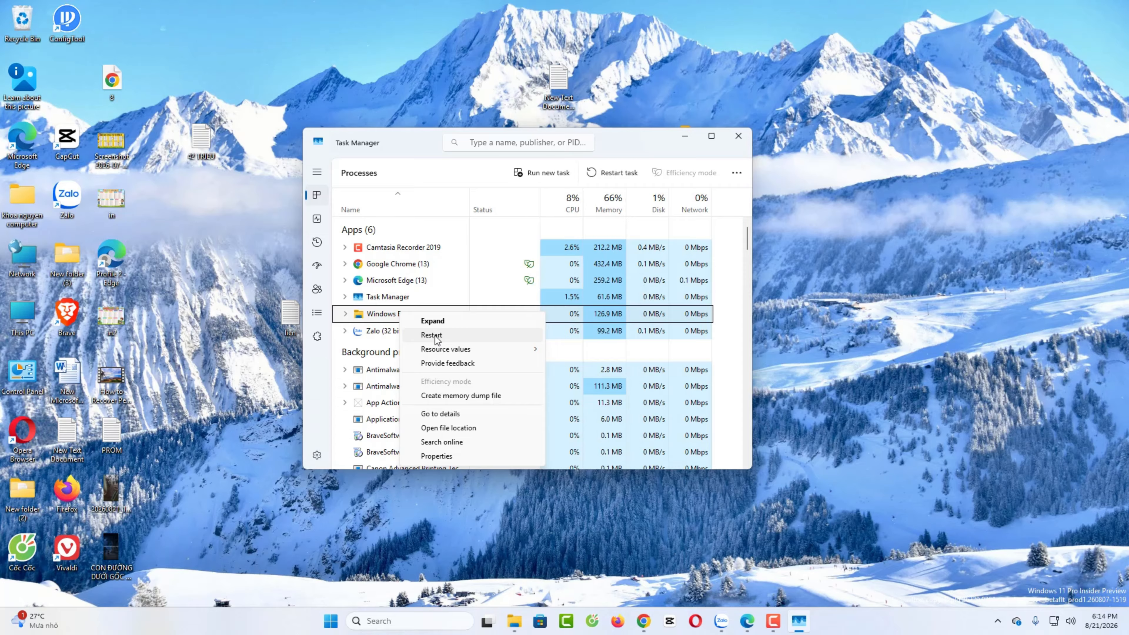
{"action": "left_click", "coordinate": [883, 279]}
{"action": "left_click", "coordinate": [738, 136]}
Open the Search page under Privacy & security in Windows Settings.
{"action": "key", "text": "super"}
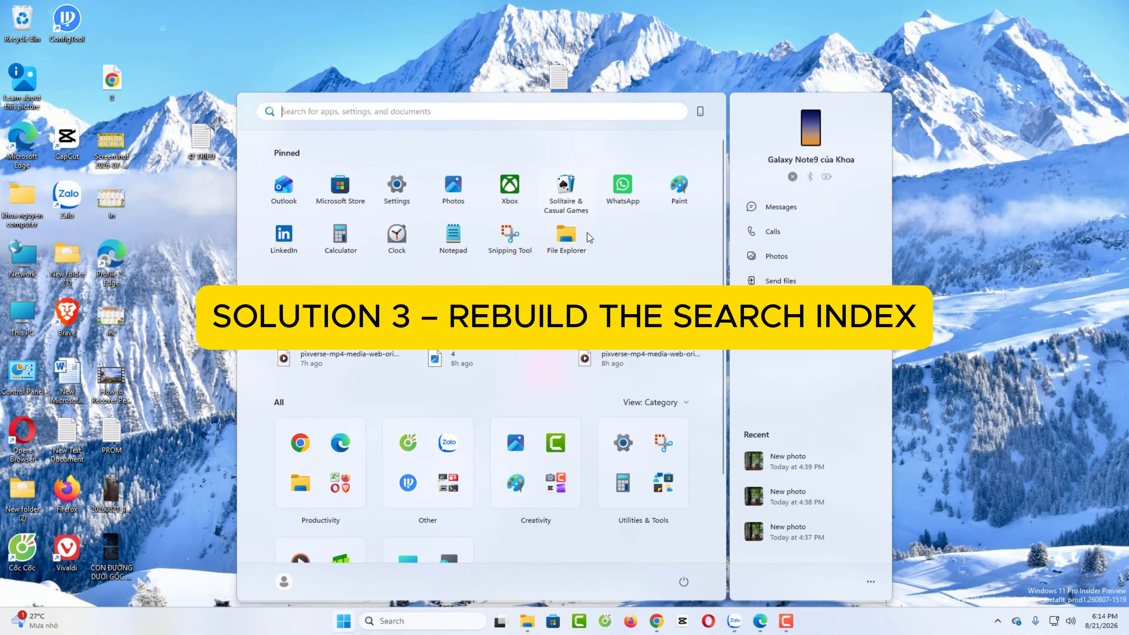
{"action": "left_click", "coordinate": [402, 189]}
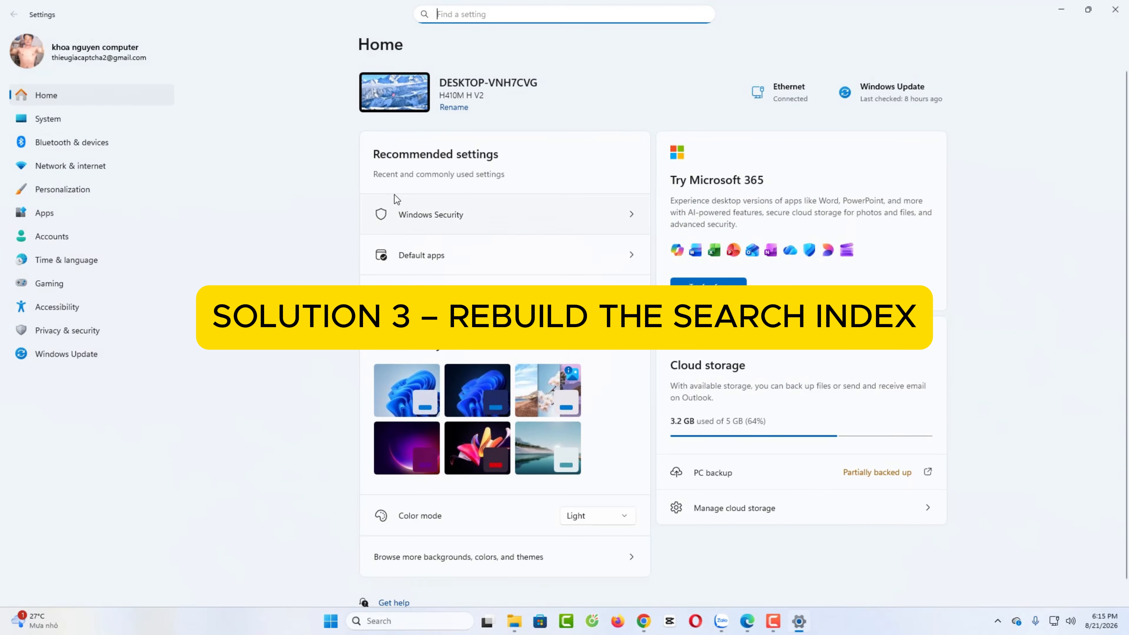
{"action": "left_click", "coordinate": [89, 334]}
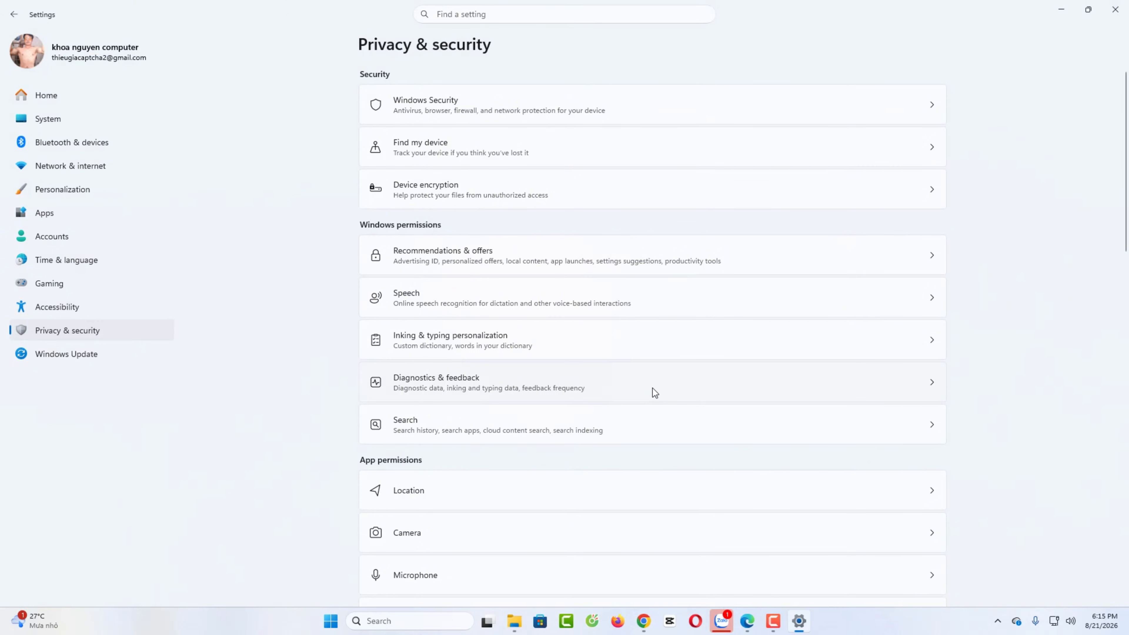
{"action": "scroll", "coordinate": [651, 390], "scroll_direction": "down", "scroll_amount": 5}
{"action": "scroll", "coordinate": [559, 409], "scroll_direction": "up", "scroll_amount": 4}
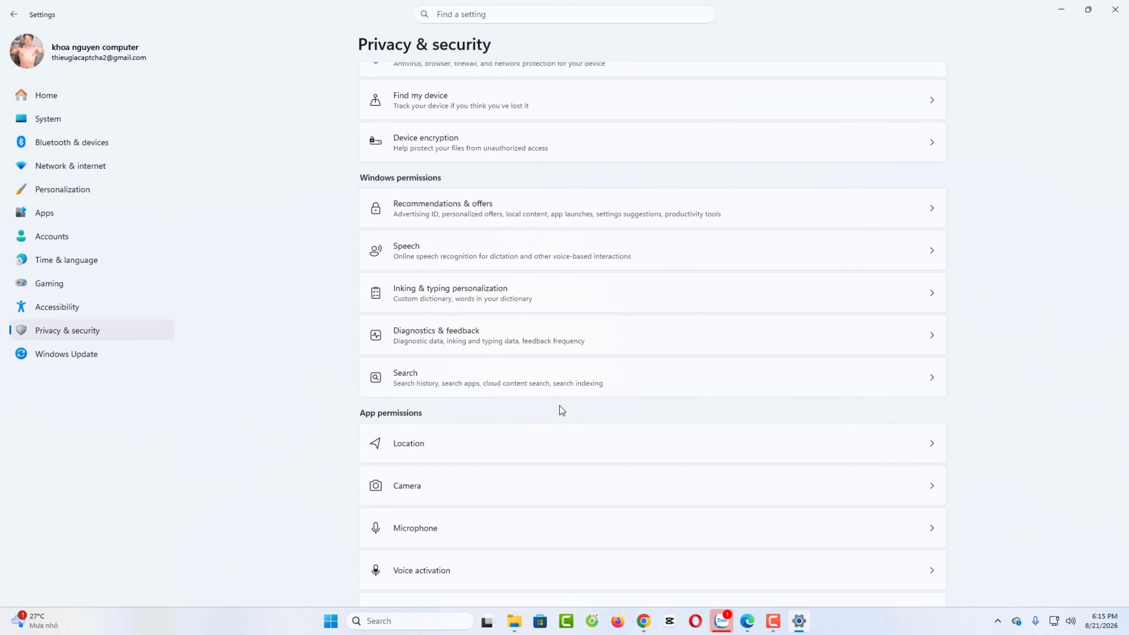
{"action": "left_click", "coordinate": [921, 379]}
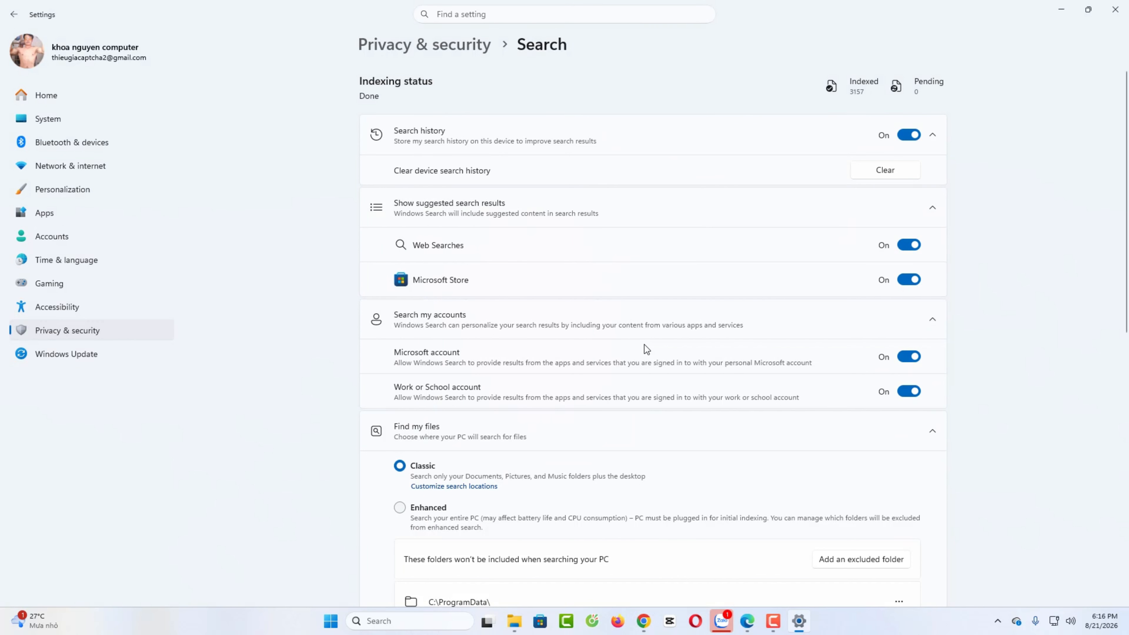
Review the Search settings and open the Advanced indexing options, moving the Indexing Options dialog to the middle of the screen.
{"action": "scroll", "coordinate": [644, 345], "scroll_direction": "down", "scroll_amount": 3}
{"action": "scroll", "coordinate": [644, 345], "scroll_direction": "up", "scroll_amount": 2}
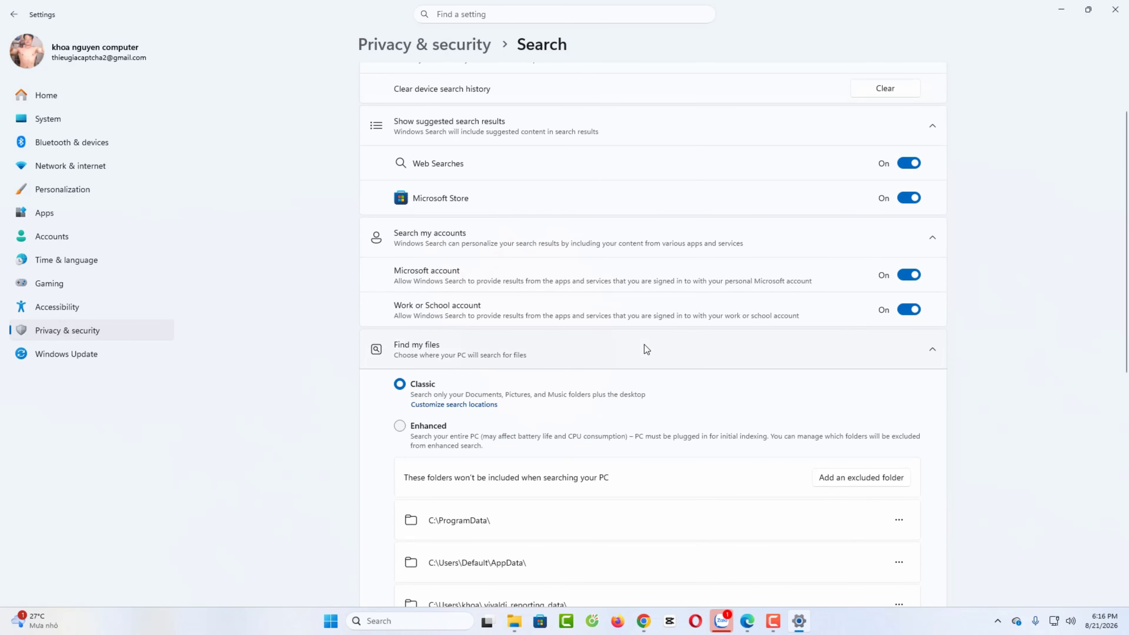
{"action": "scroll", "coordinate": [644, 345], "scroll_direction": "up", "scroll_amount": 2}
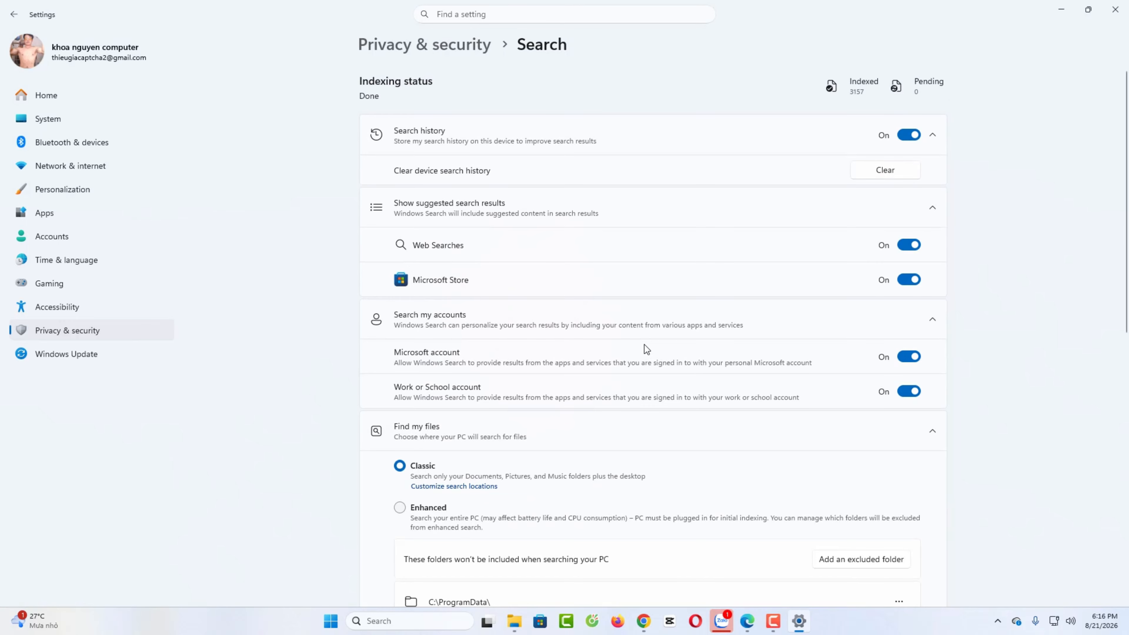
{"action": "scroll", "coordinate": [644, 349], "scroll_direction": "down", "scroll_amount": 6}
{"action": "scroll", "coordinate": [644, 344], "scroll_direction": "down", "scroll_amount": 4}
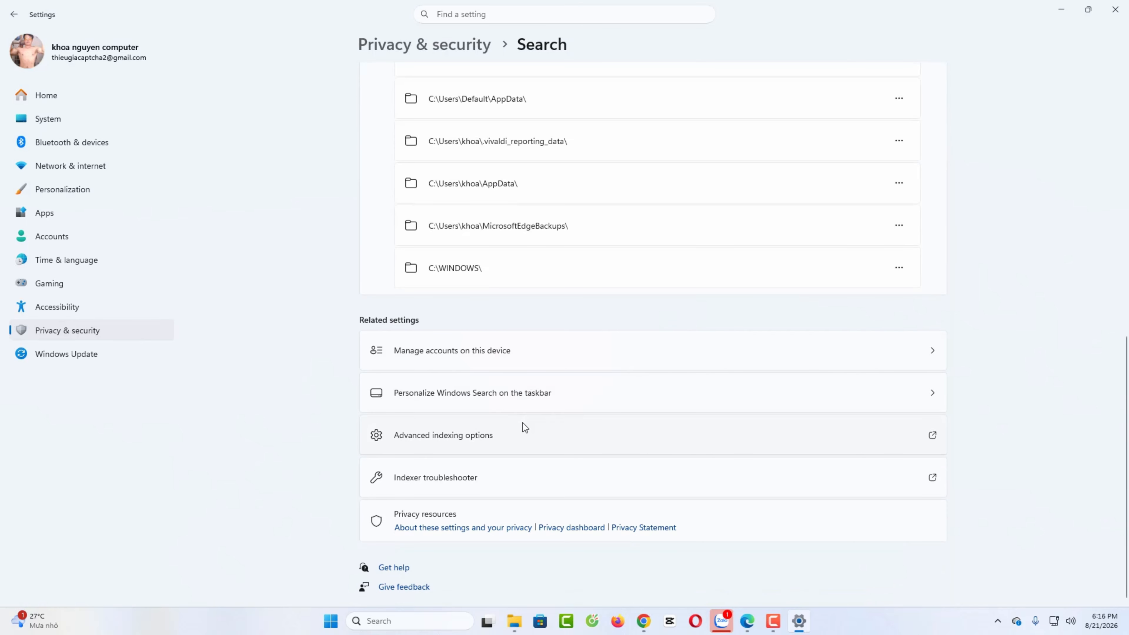
{"action": "left_click", "coordinate": [932, 440]}
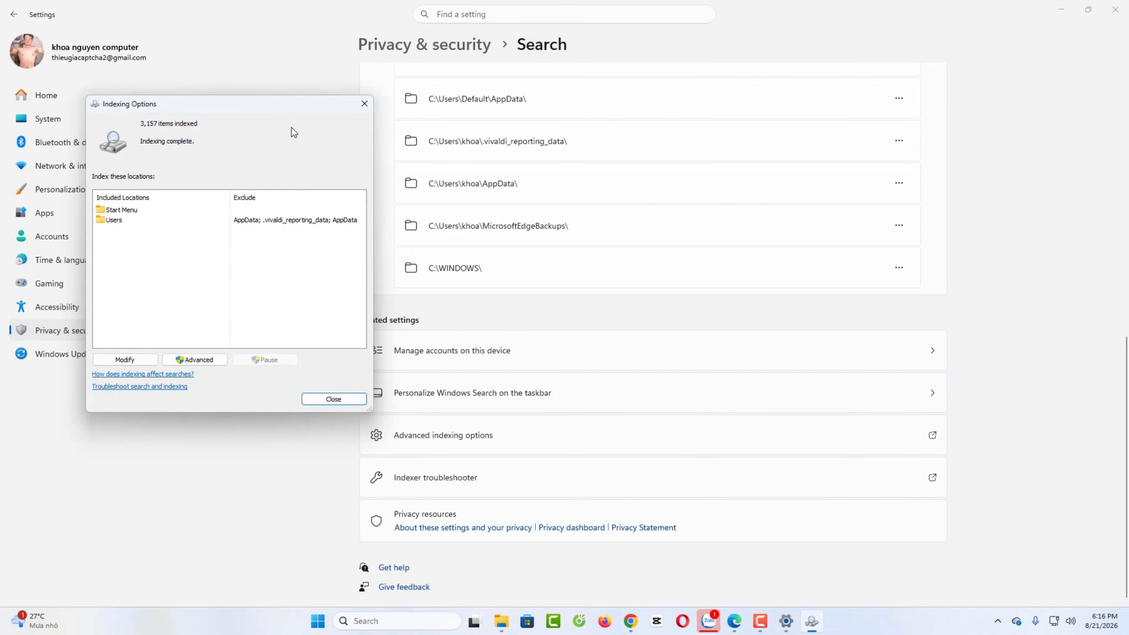
{"action": "left_click_drag", "start_coordinate": [284, 113], "coordinate": [600, 123]}
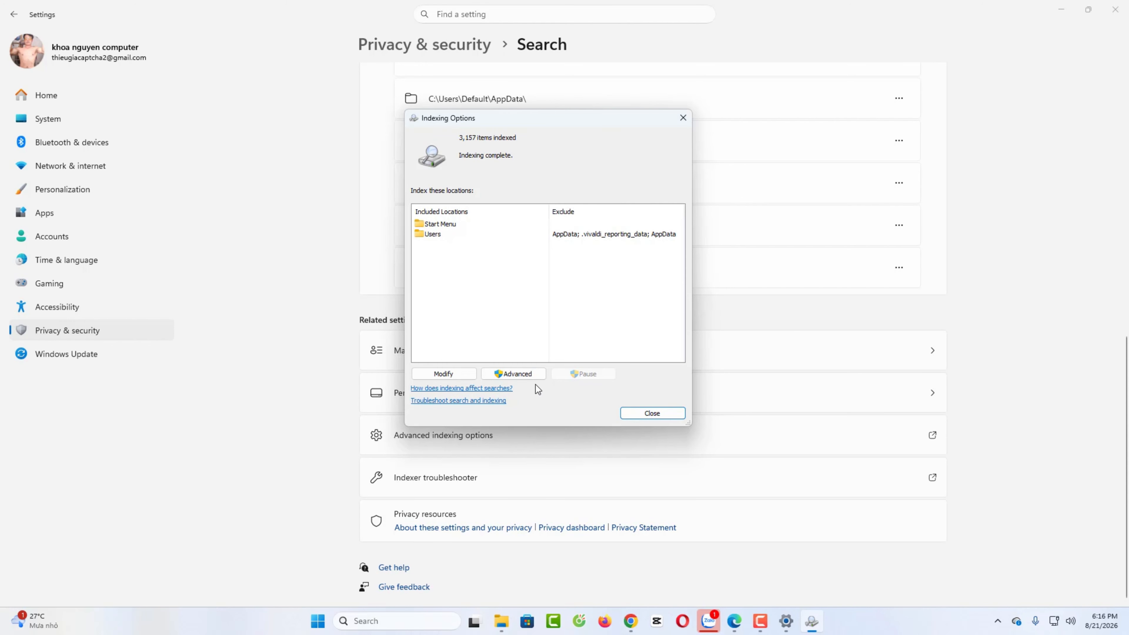
Delete and rebuild the search index from the advanced indexing settings and confirm the rebuild.
{"action": "left_click", "coordinate": [526, 374]}
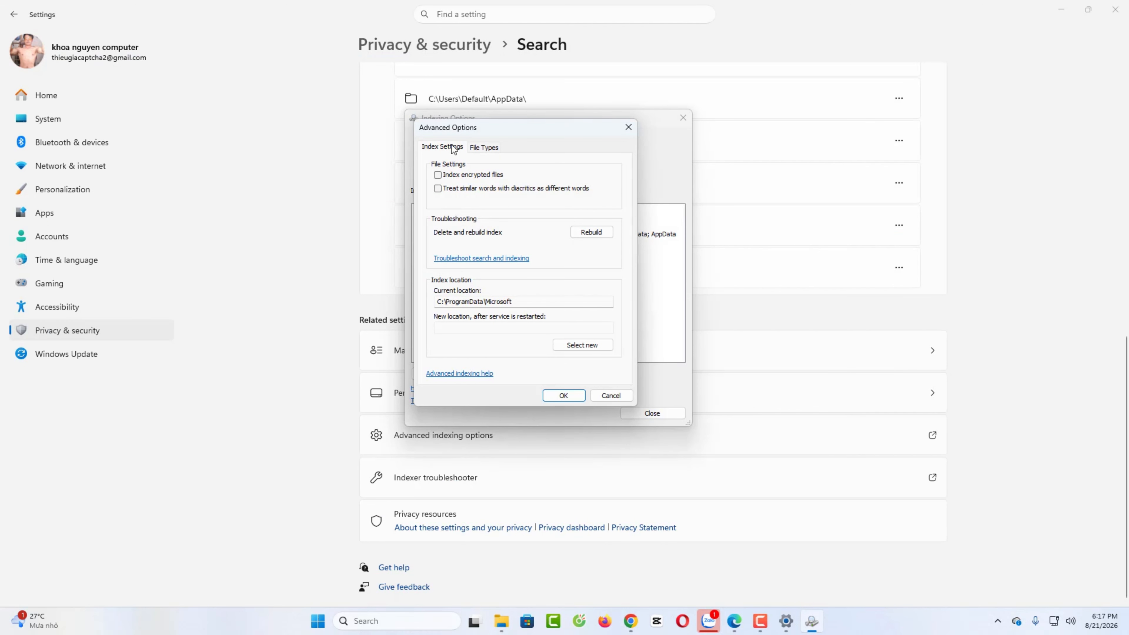
{"action": "left_click", "coordinate": [588, 233]}
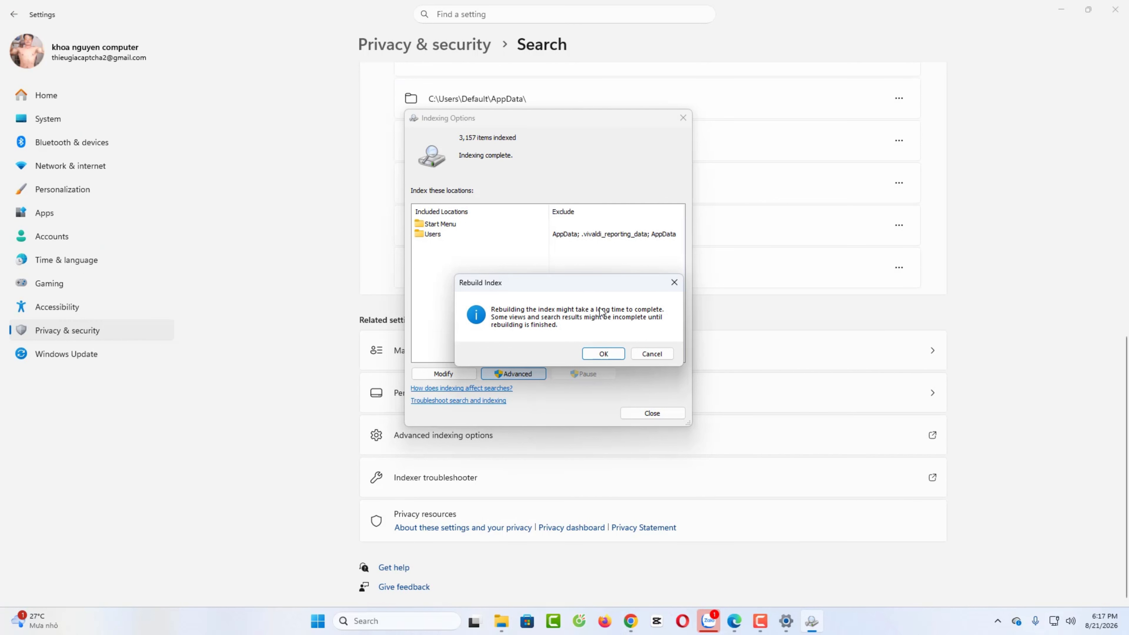
{"action": "left_click", "coordinate": [594, 354]}
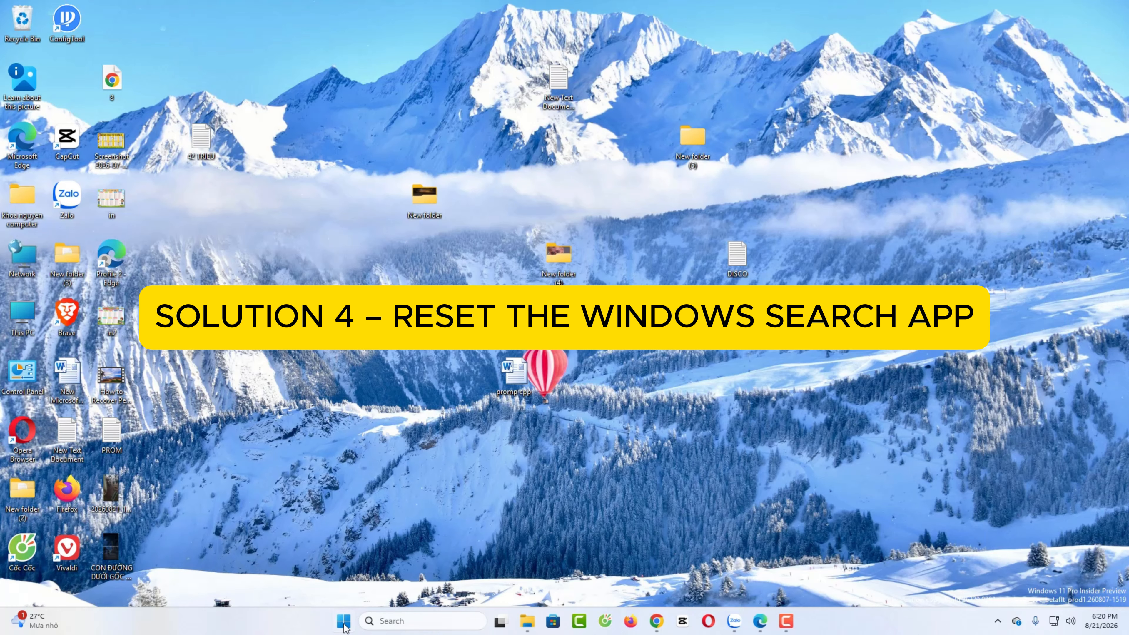
Open the list of installed apps in Windows Settings.
{"action": "left_click", "coordinate": [344, 622]}
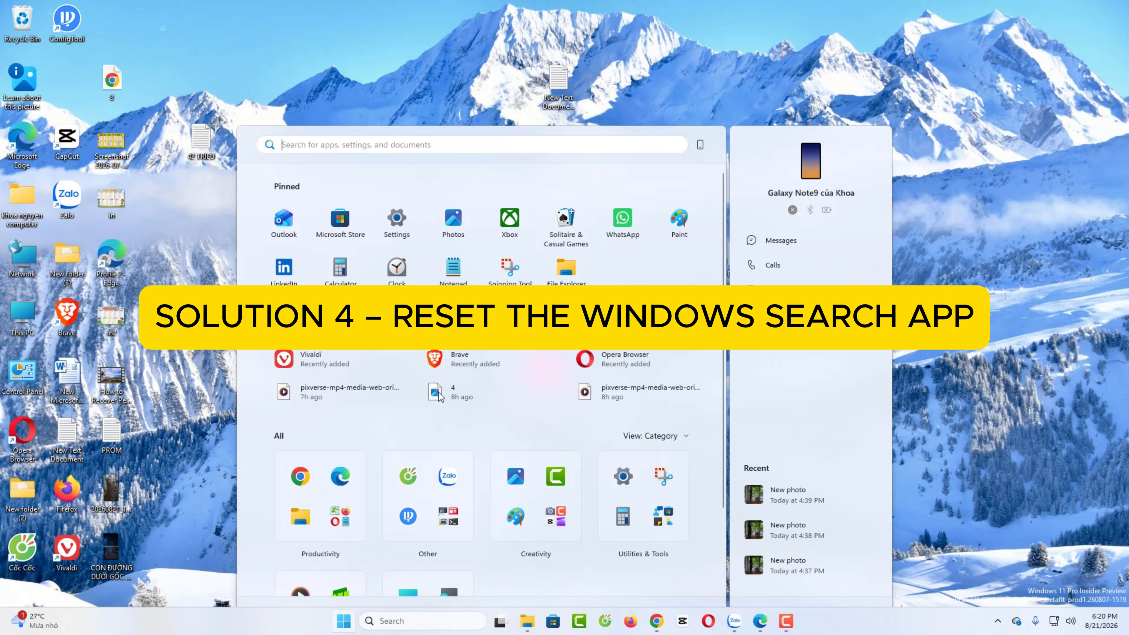
{"action": "left_click", "coordinate": [408, 201]}
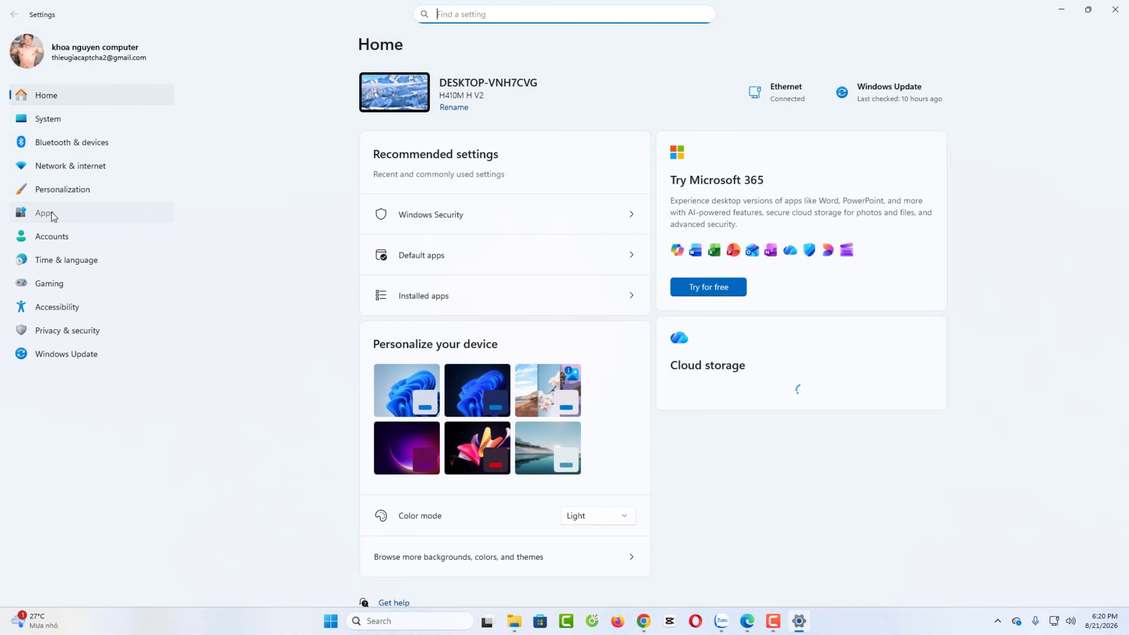
{"action": "left_click", "coordinate": [51, 212]}
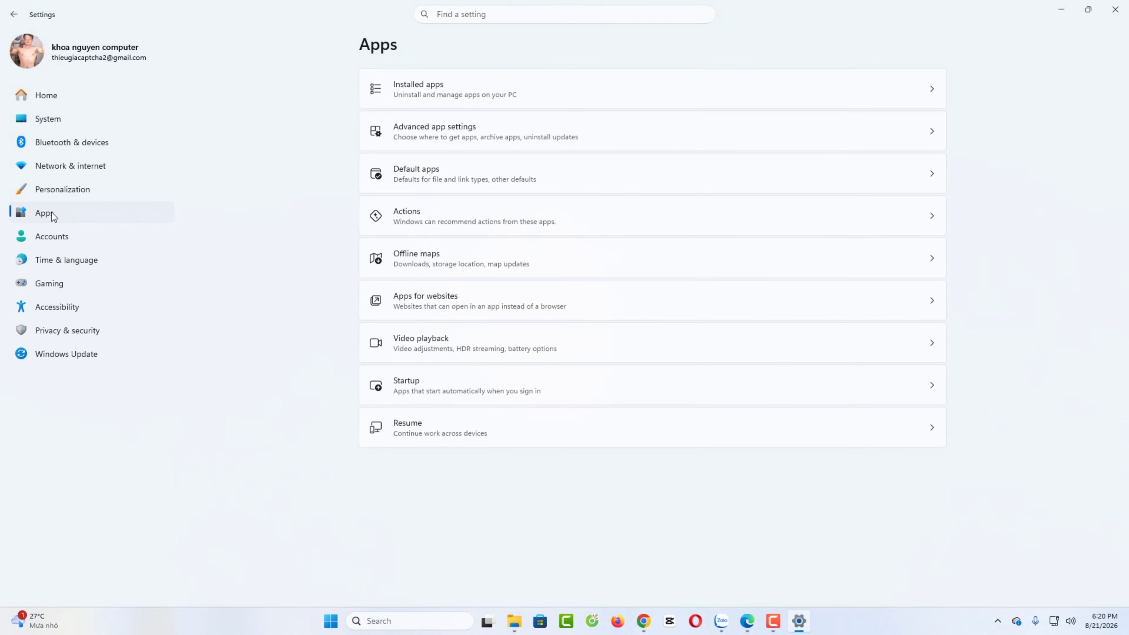
{"action": "left_click", "coordinate": [870, 94]}
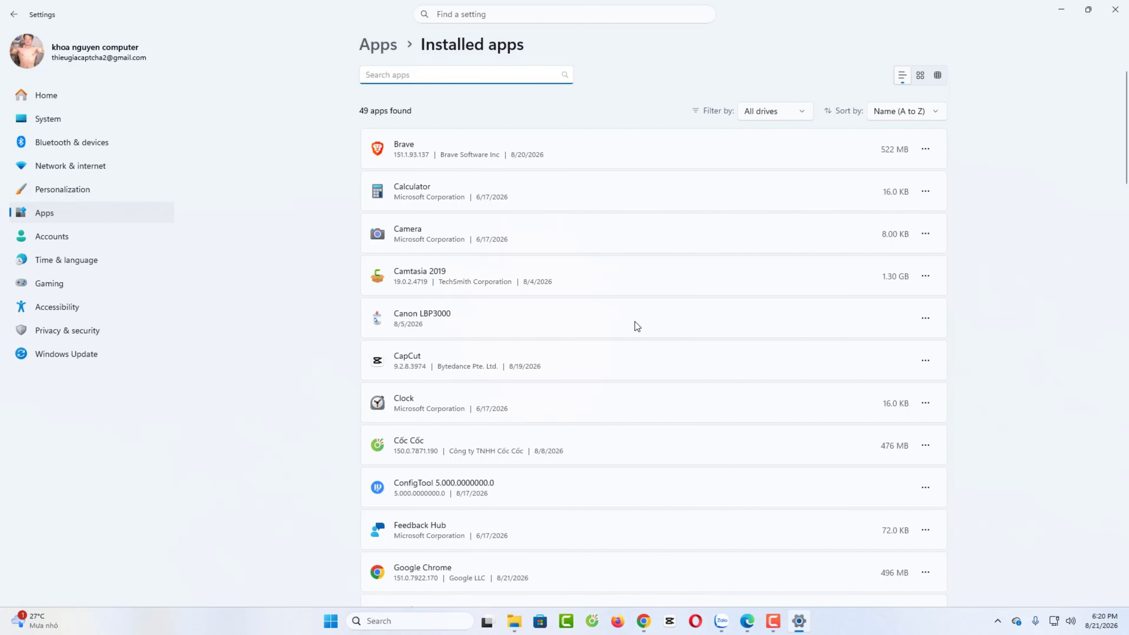
Look through the installed apps and search the list for "Windows Search".
{"action": "scroll", "coordinate": [631, 332], "scroll_direction": "down", "scroll_amount": 5}
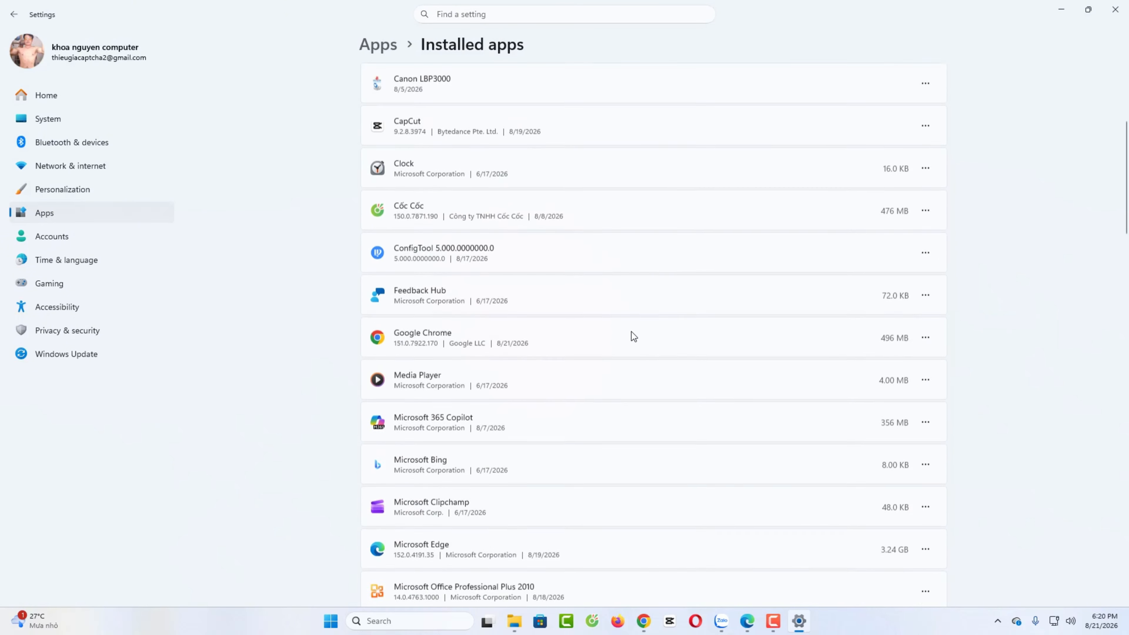
{"action": "scroll", "coordinate": [633, 336], "scroll_direction": "down", "scroll_amount": 4}
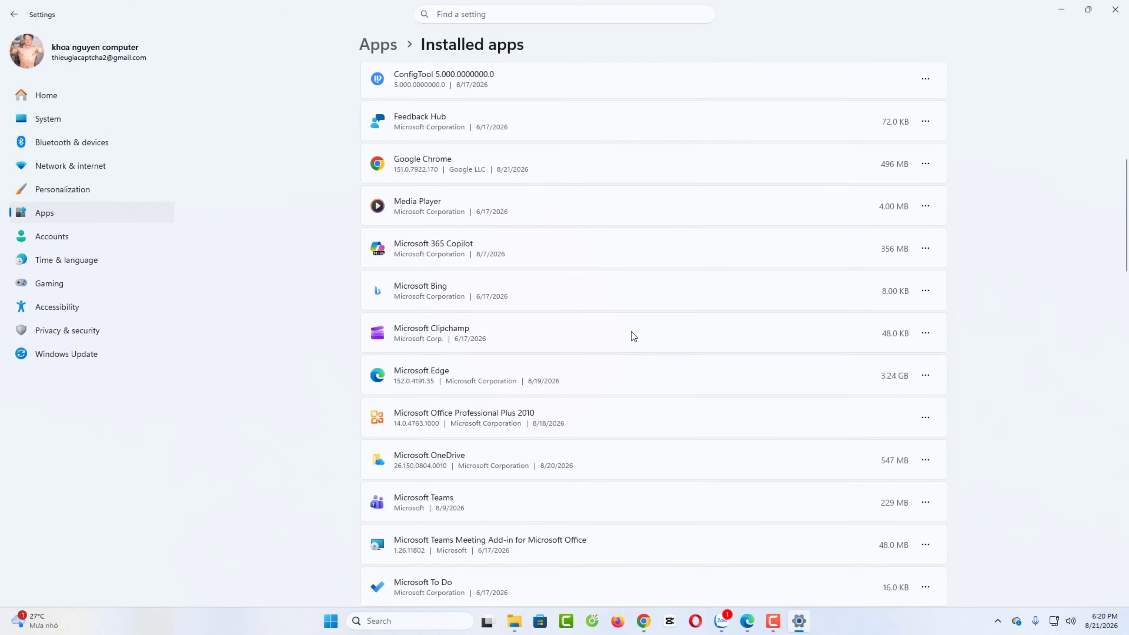
{"action": "scroll", "coordinate": [633, 336], "scroll_direction": "down", "scroll_amount": 3}
{"action": "scroll", "coordinate": [633, 336], "scroll_direction": "down", "scroll_amount": 2}
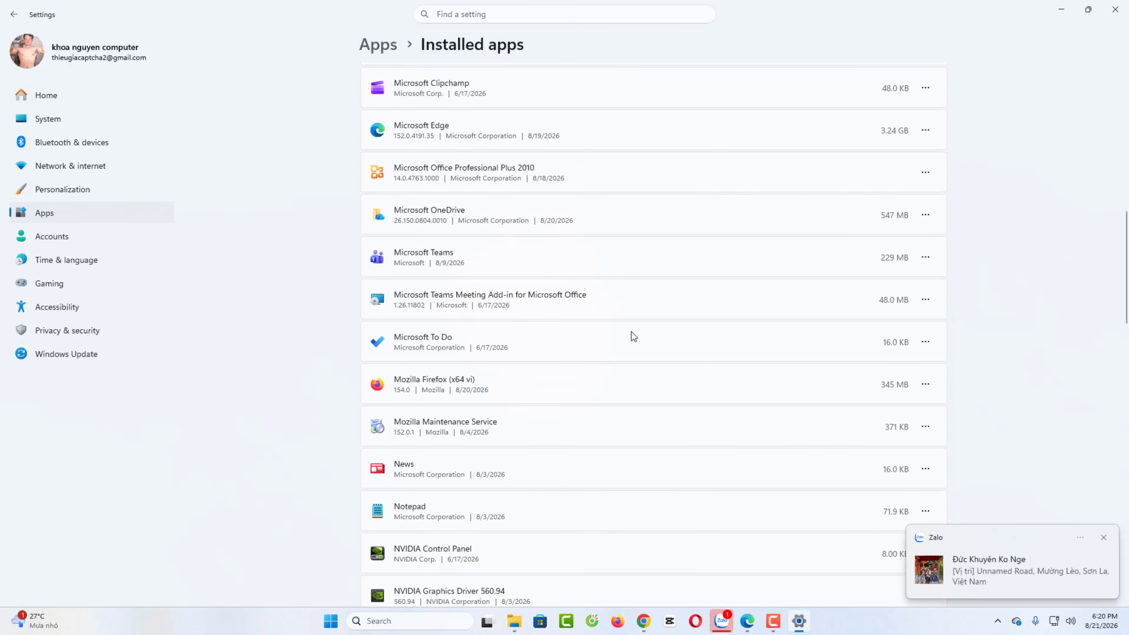
{"action": "scroll", "coordinate": [634, 336], "scroll_direction": "down", "scroll_amount": 4}
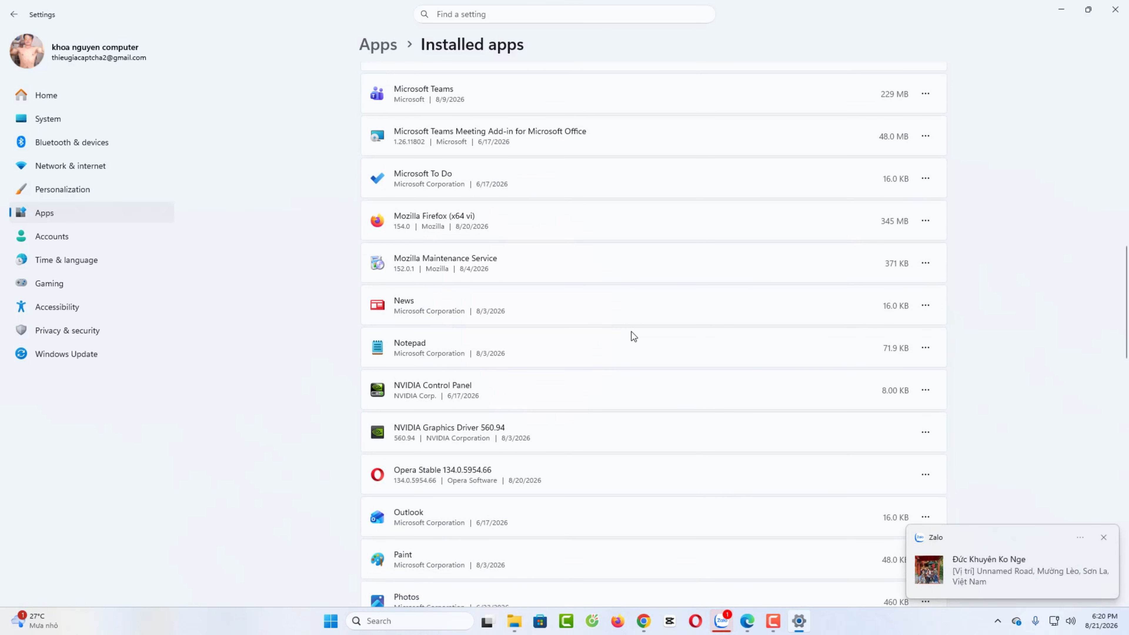
{"action": "scroll", "coordinate": [633, 336], "scroll_direction": "down", "scroll_amount": 6}
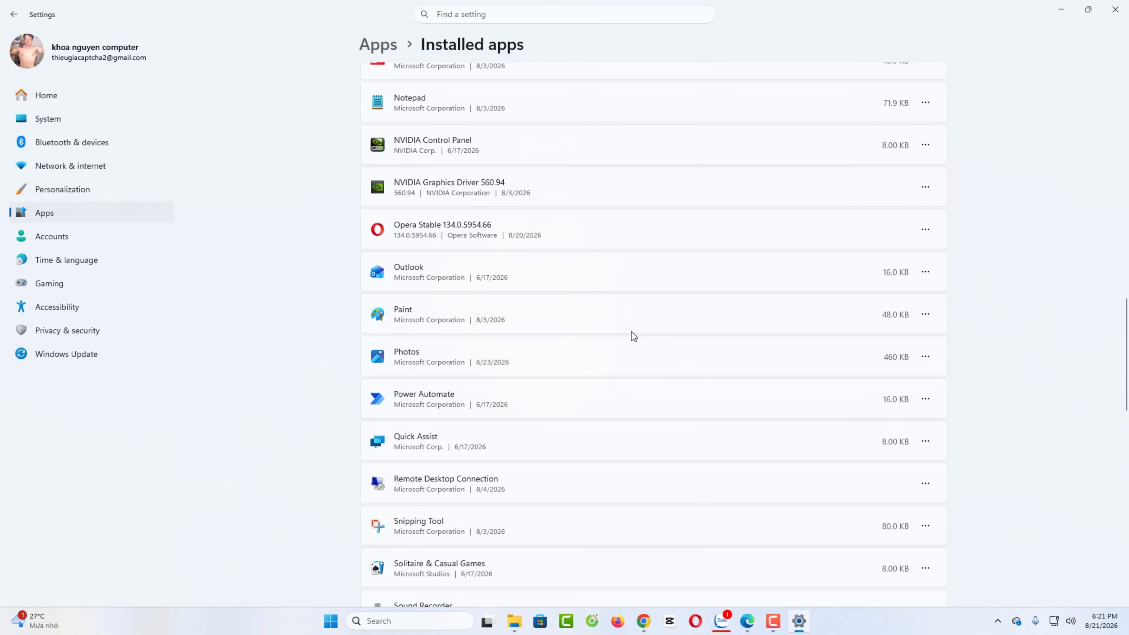
{"action": "scroll", "coordinate": [633, 337], "scroll_direction": "down", "scroll_amount": 6}
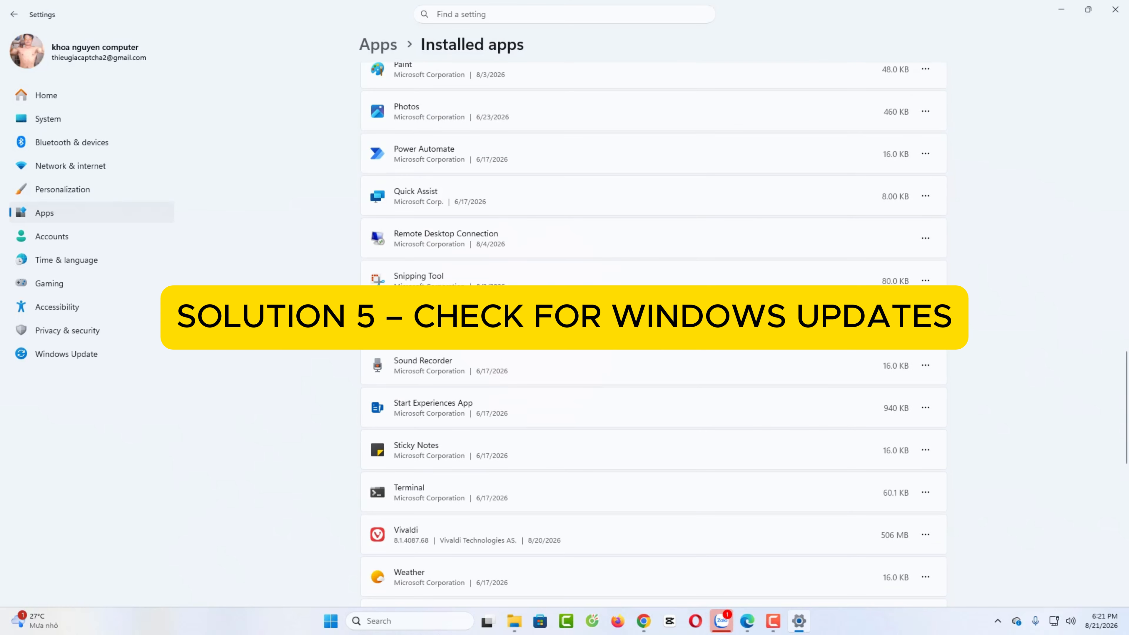
{"action": "right_click", "coordinate": [445, 76]}
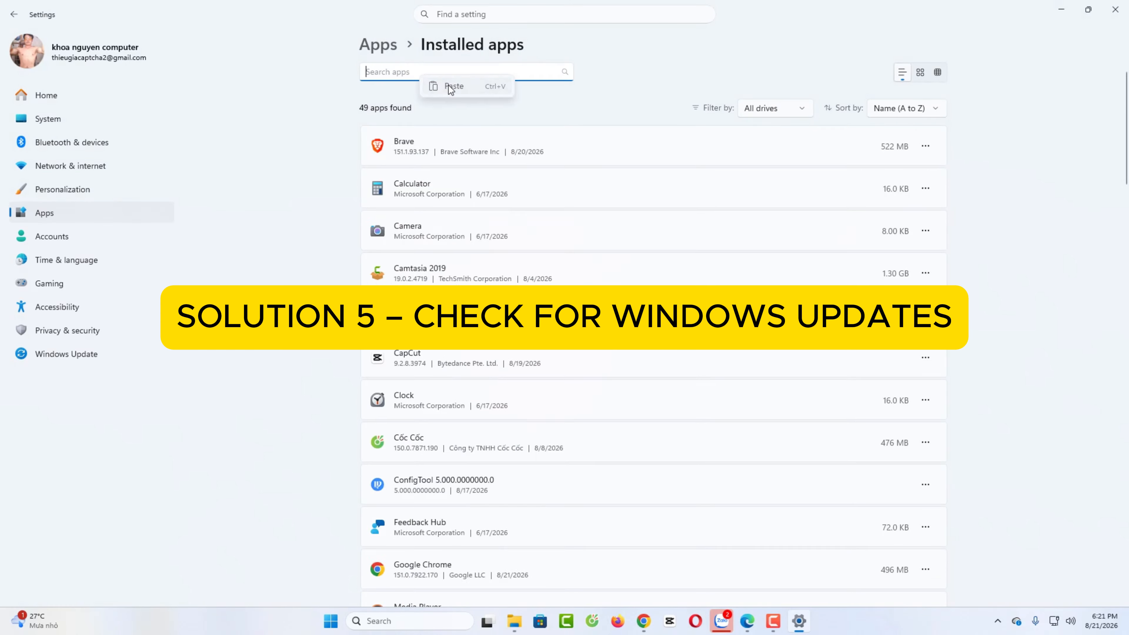
{"action": "left_click", "coordinate": [448, 84]}
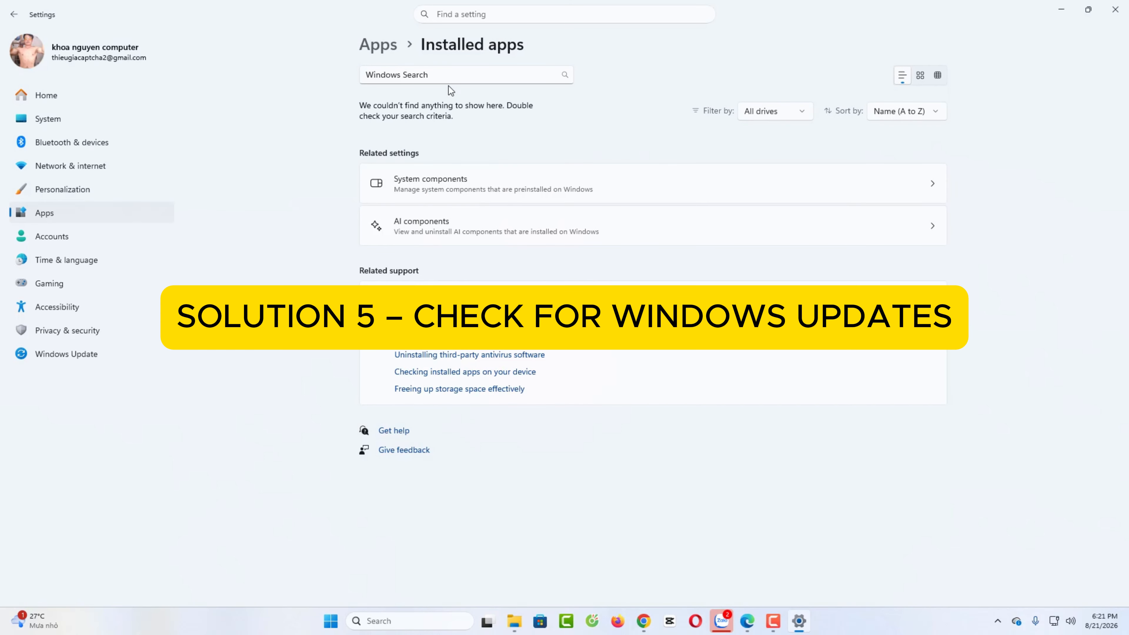
Open the Windows Update page in Settings and check for updates.
{"action": "key", "text": "super"}
{"action": "left_click", "coordinate": [402, 197]}
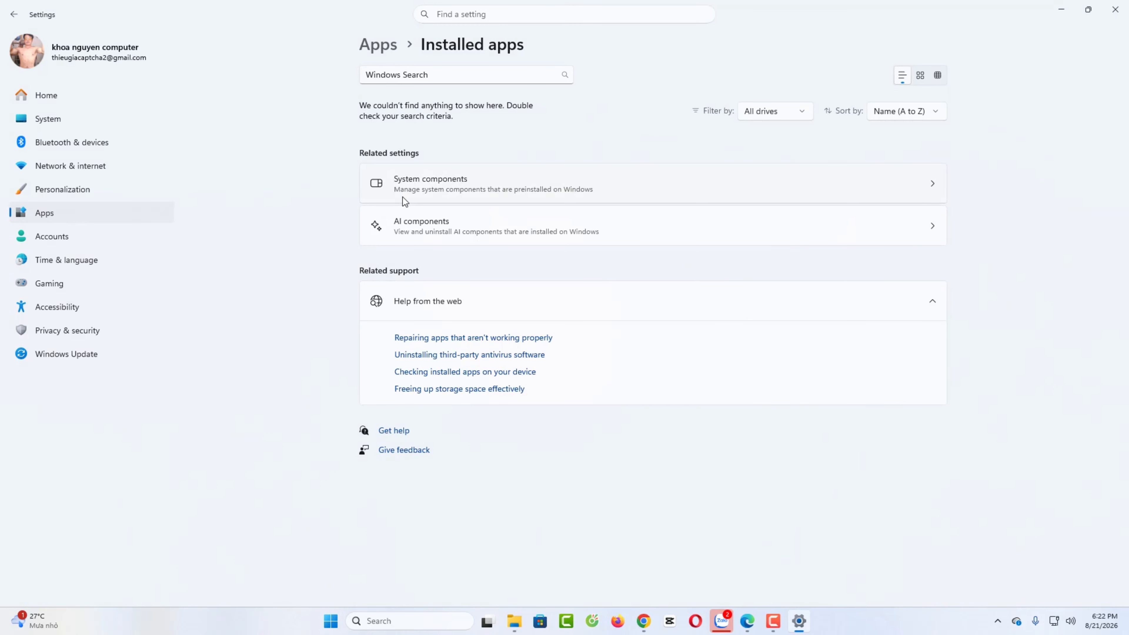
{"action": "left_click", "coordinate": [84, 358]}
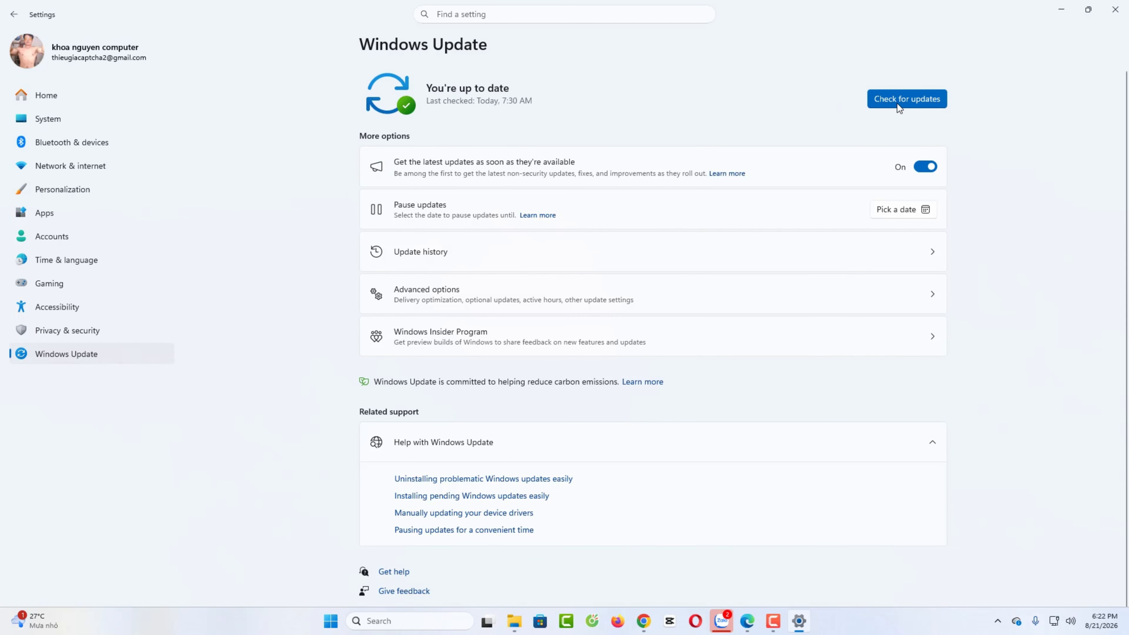
{"action": "left_click", "coordinate": [894, 104]}
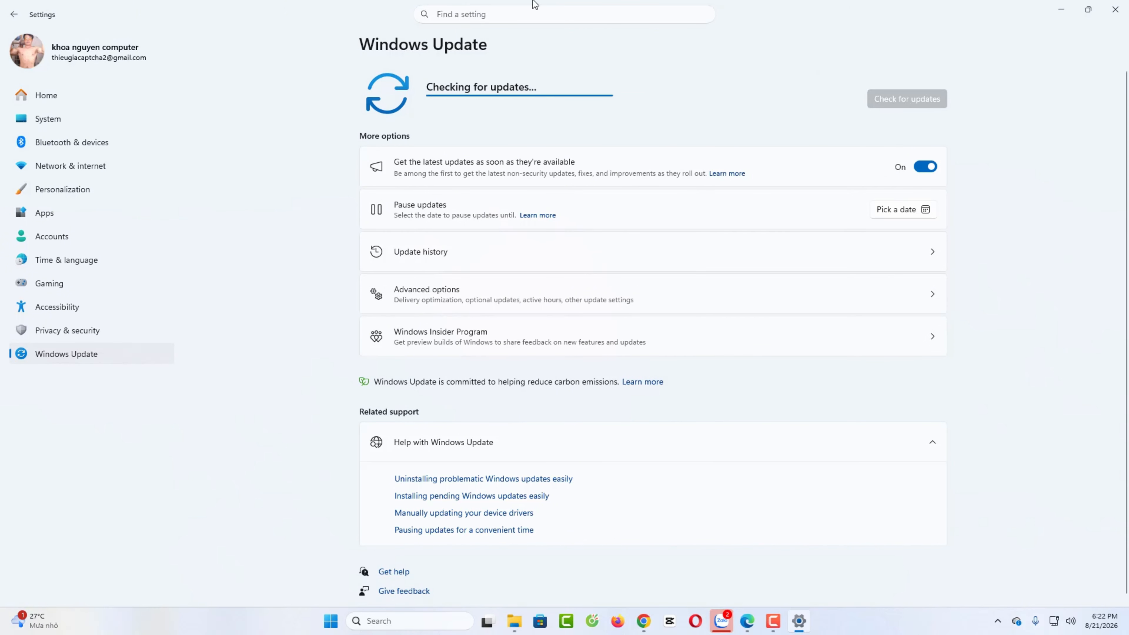
{"action": "left_click", "coordinate": [773, 621]}
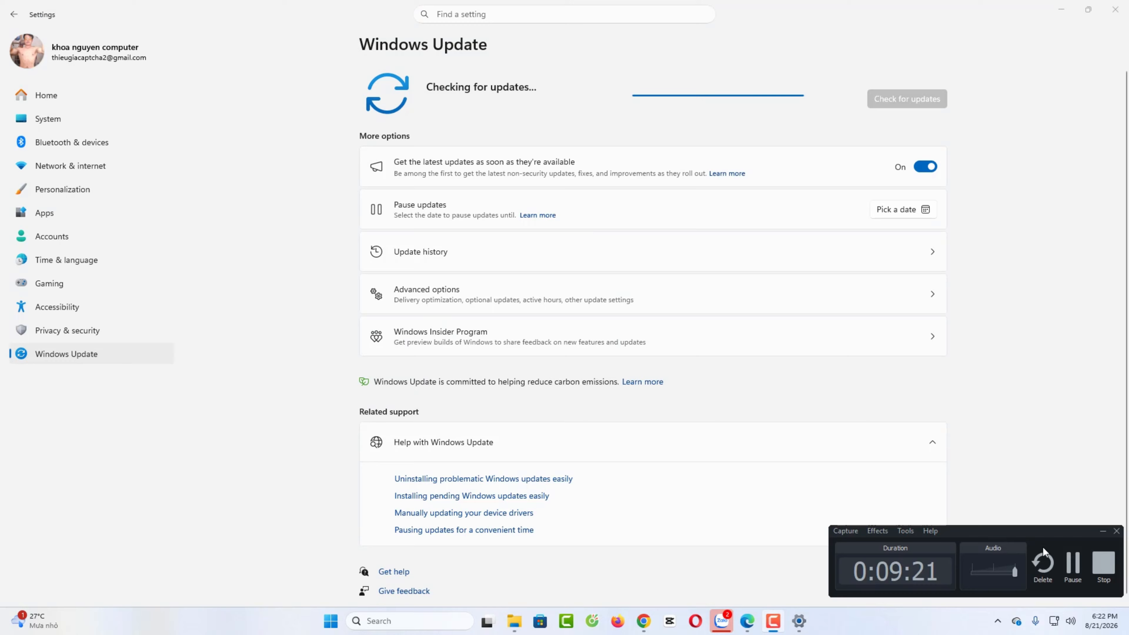
{"action": "left_click", "coordinate": [1072, 563]}
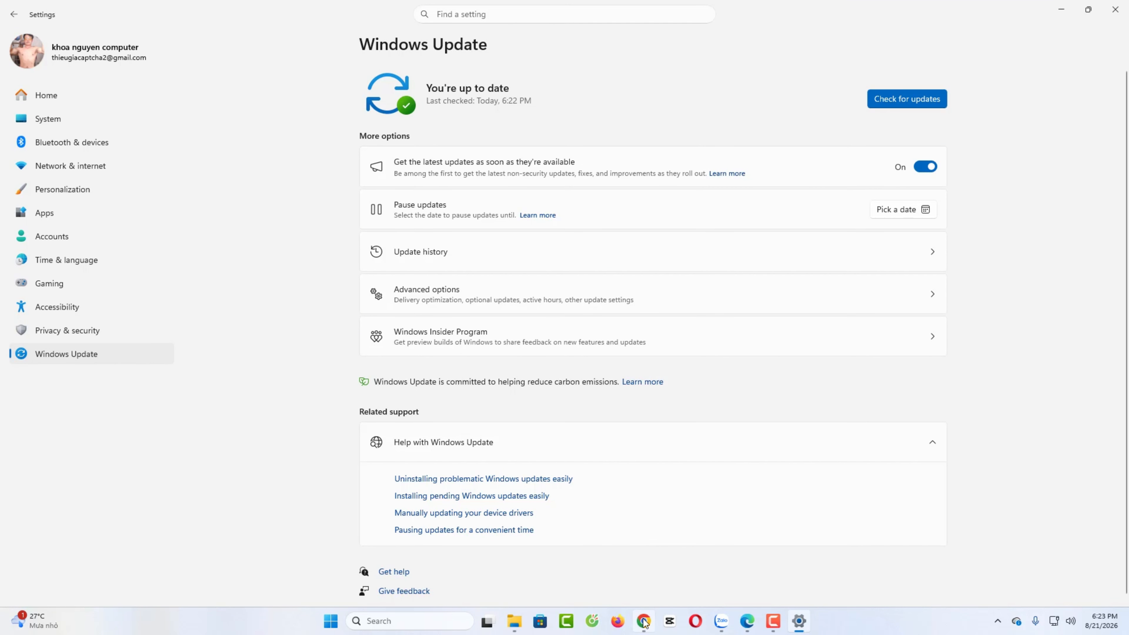
Close Settings and open the Users folder of Local Users and Groups in Computer Management, moving its window to the middle of the screen.
{"action": "scroll", "coordinate": [559, 312], "scroll_direction": "down", "scroll_amount": 1}
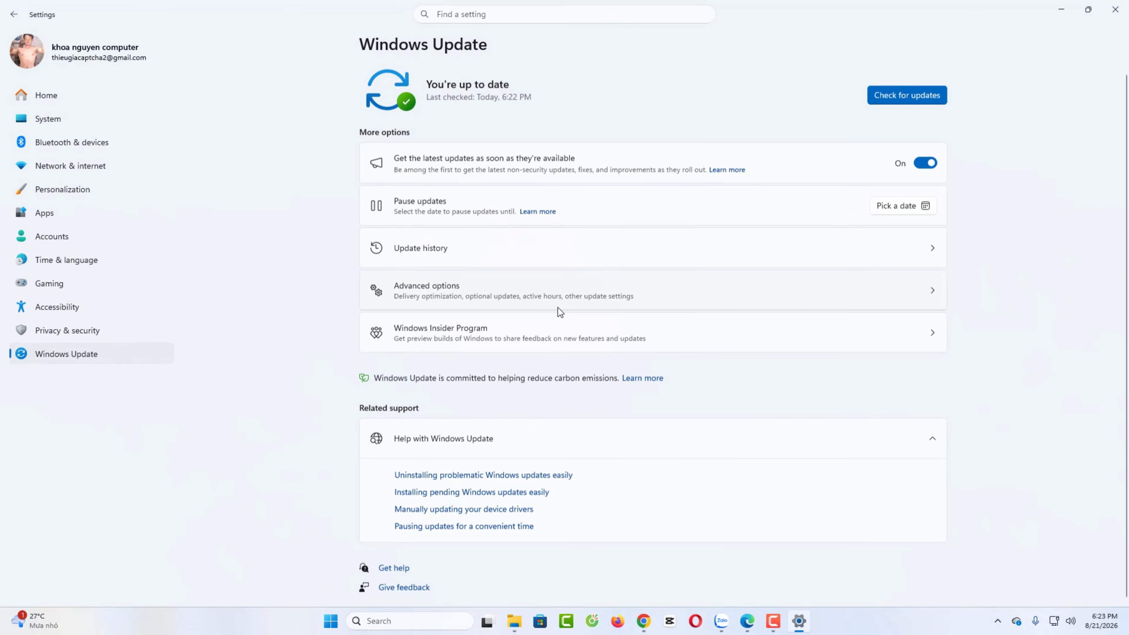
{"action": "left_click", "coordinate": [1115, 9]}
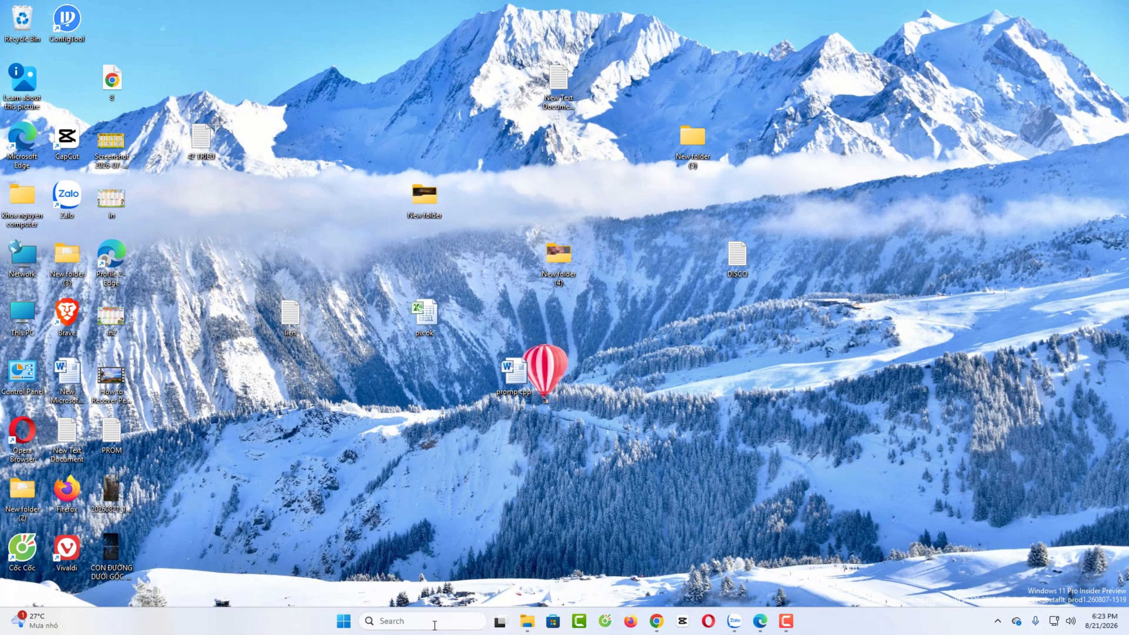
{"action": "right_click", "coordinate": [343, 621]}
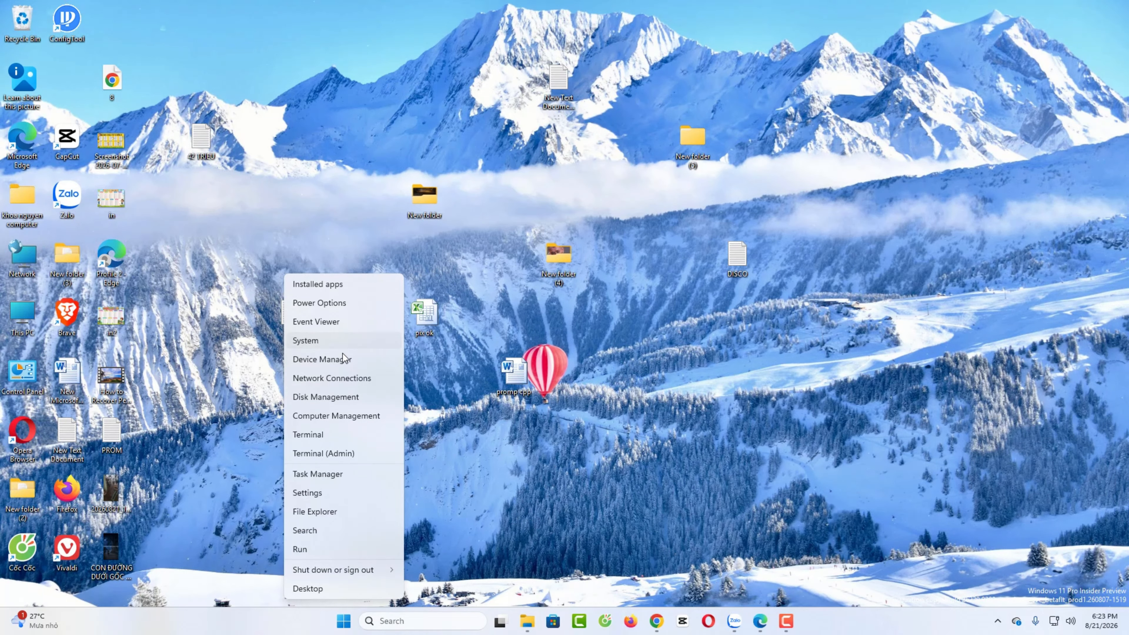
{"action": "left_click", "coordinate": [344, 415]}
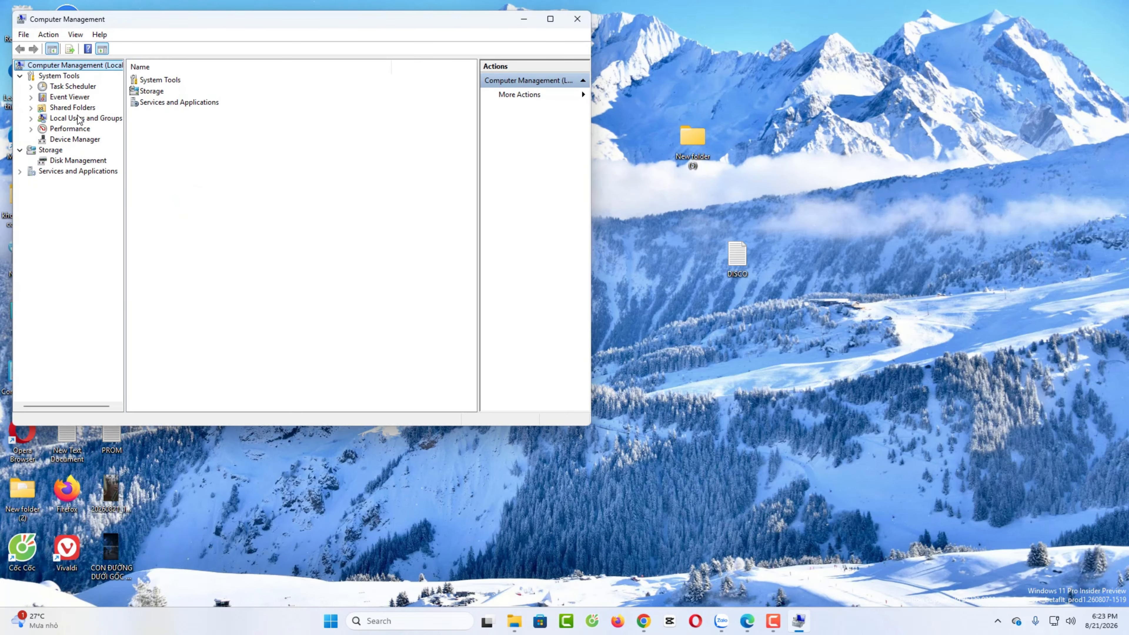
{"action": "left_click", "coordinate": [80, 119]}
{"action": "double_click", "coordinate": [147, 80]}
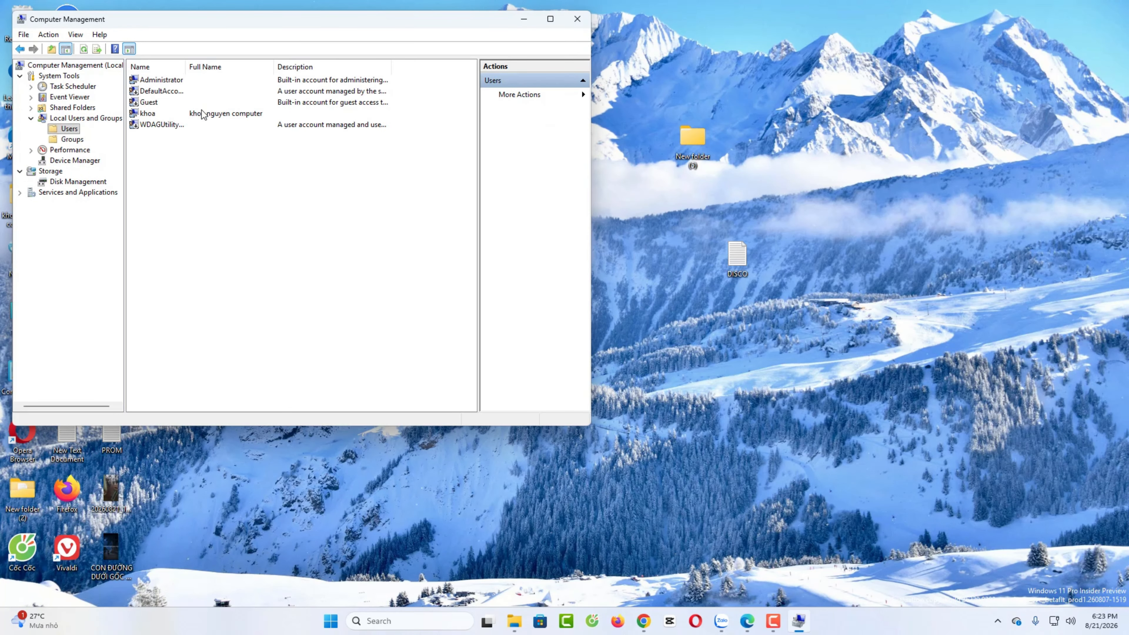
{"action": "left_click_drag", "start_coordinate": [289, 22], "coordinate": [579, 75]}
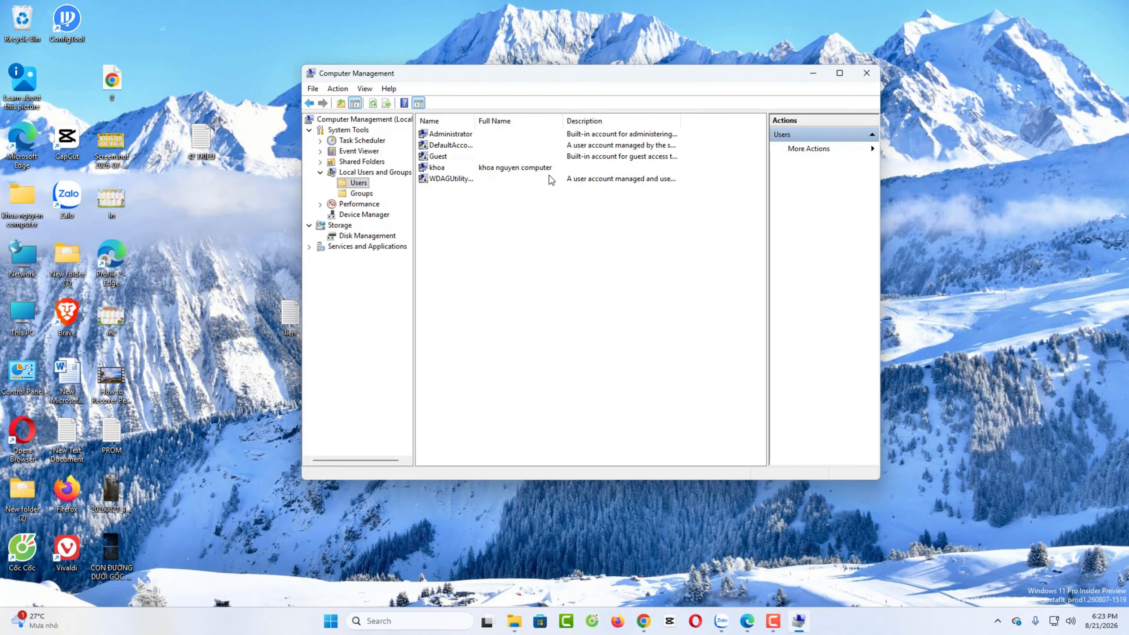
View the form for creating a new local user, closing it and Computer Management without creating an account.
{"action": "right_click", "coordinate": [461, 204]}
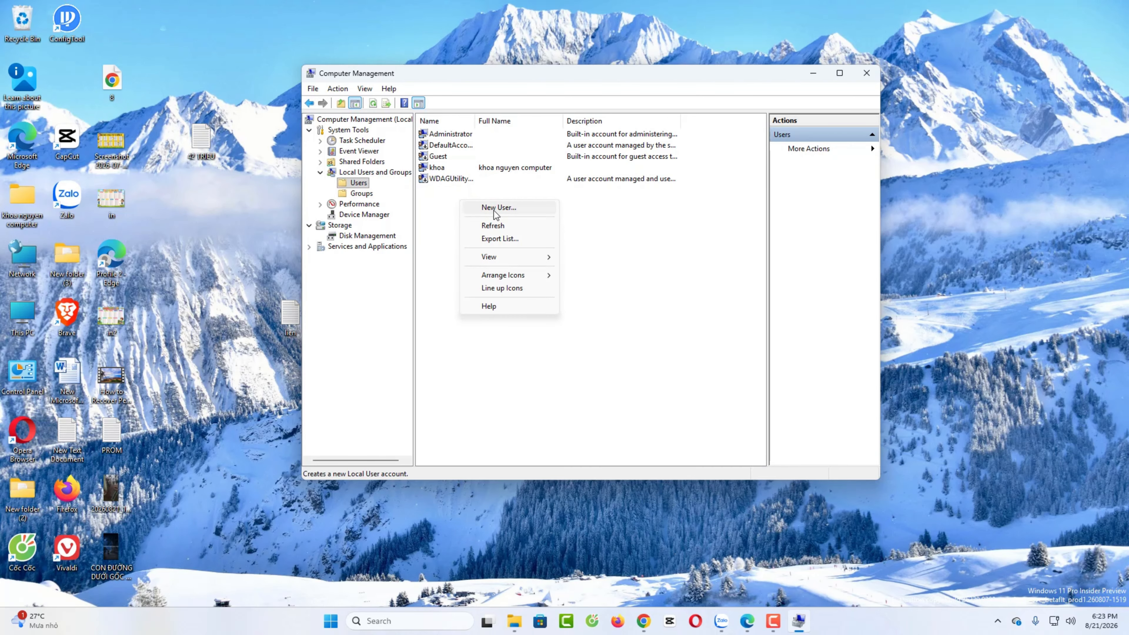
{"action": "left_click", "coordinate": [504, 208]}
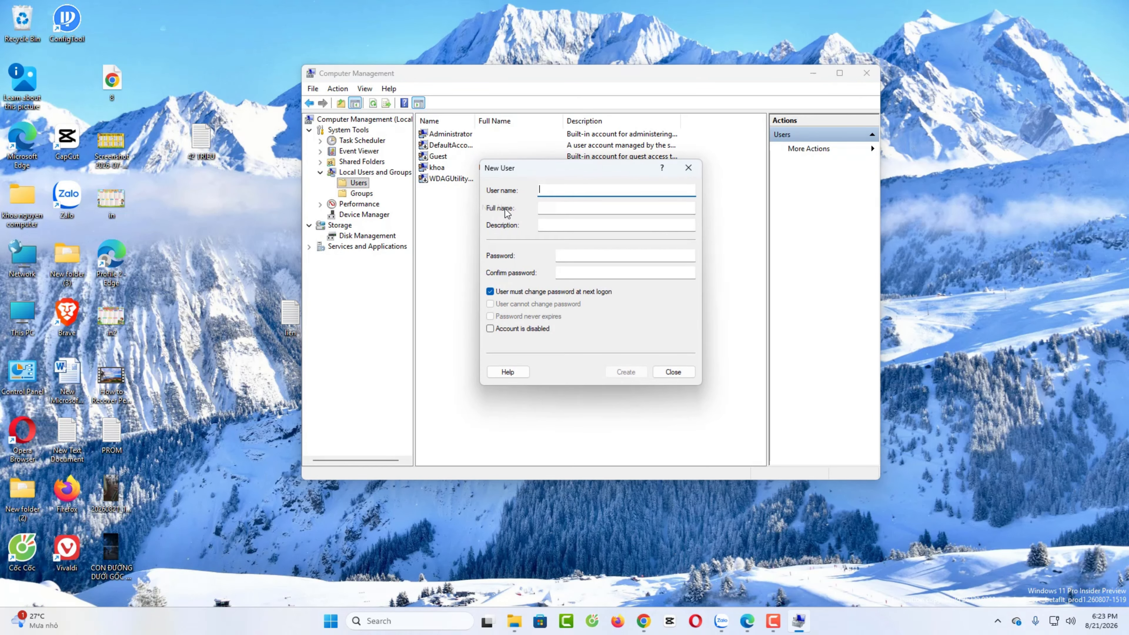
{"action": "left_click", "coordinate": [686, 376]}
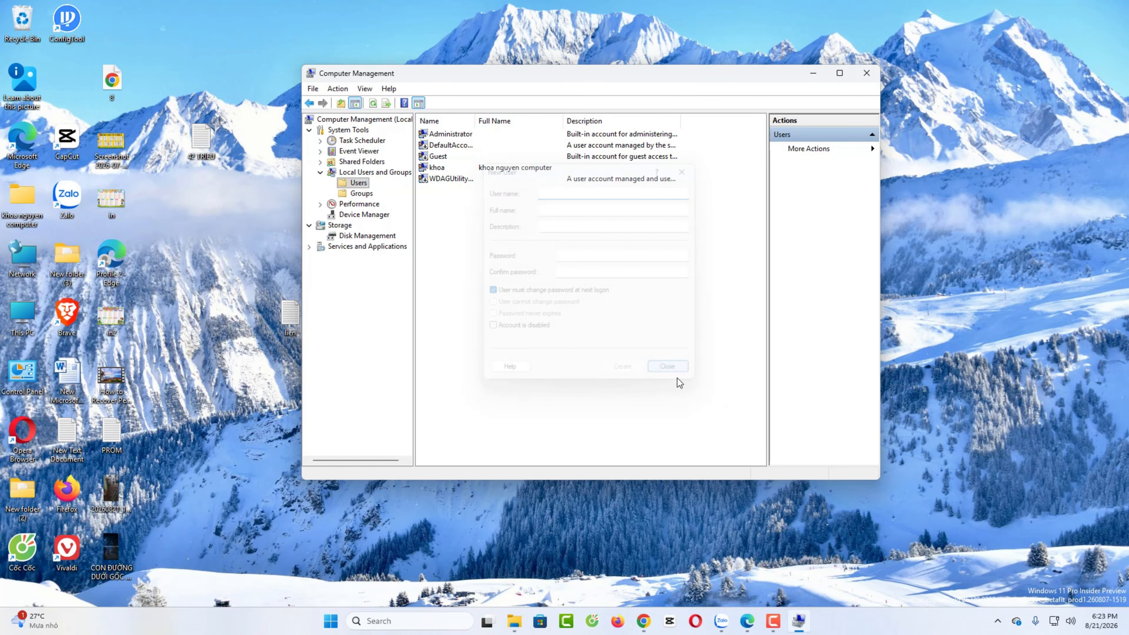
{"action": "left_click", "coordinate": [860, 74]}
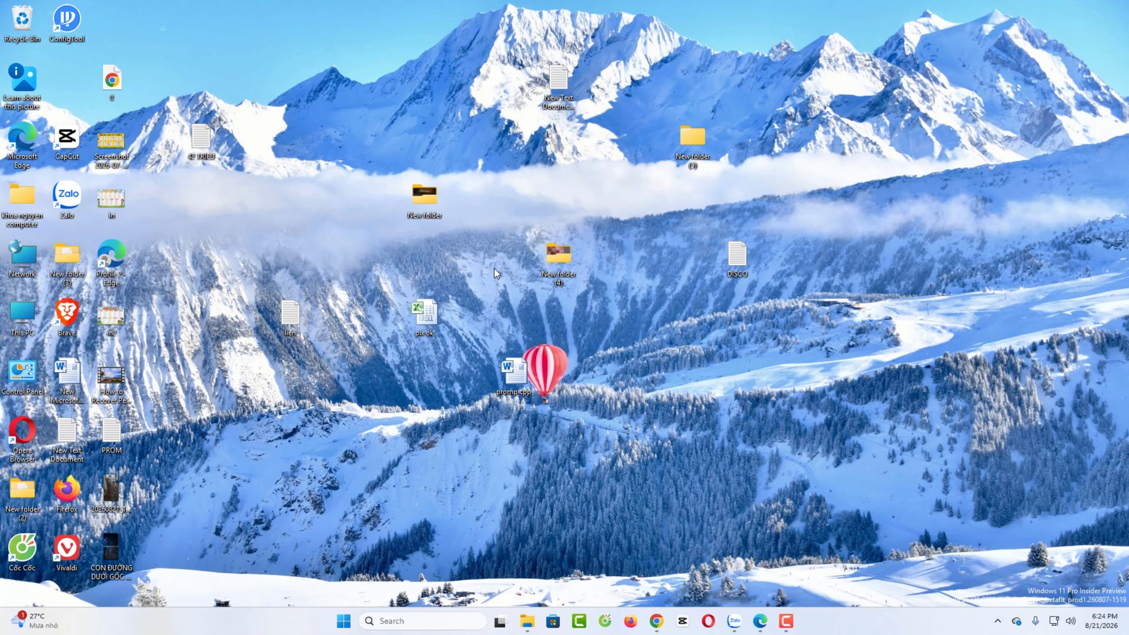
Open Windows Search from the desktop.
{"action": "right_click", "coordinate": [485, 259]}
{"action": "left_click", "coordinate": [524, 309]}
{"action": "left_click", "coordinate": [426, 620]}
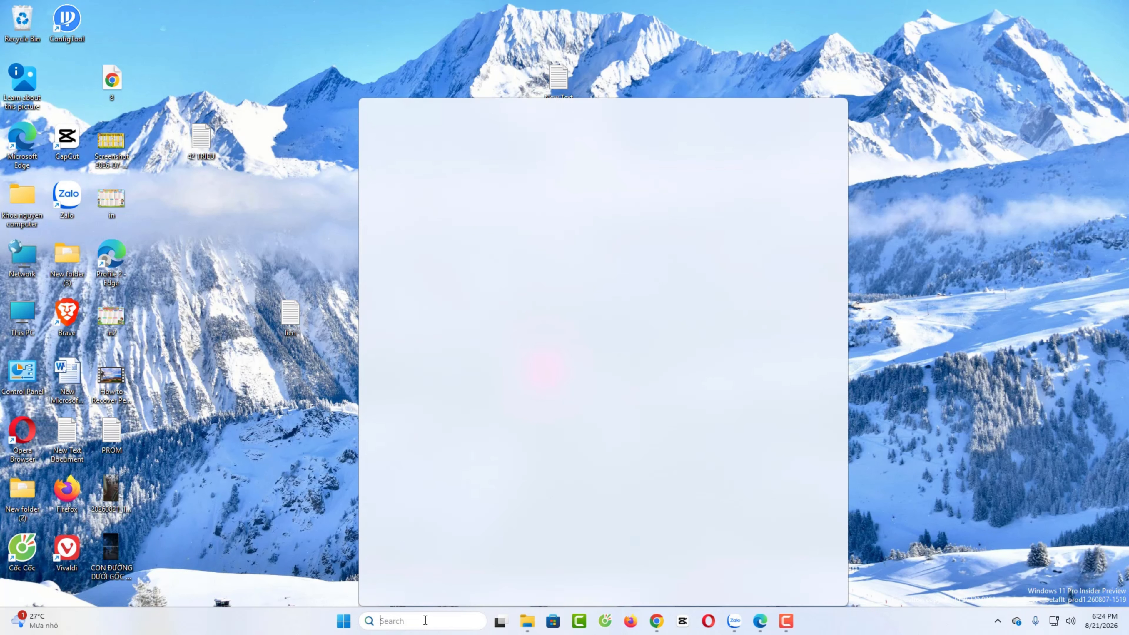